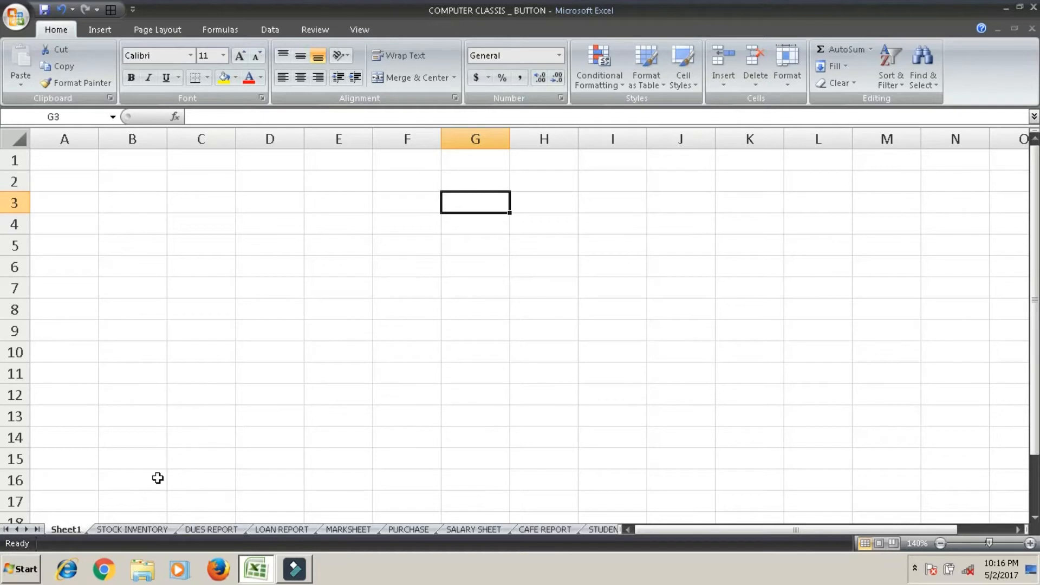
# Look through the report sheets from STOCK INVENTORY to PURCHASE and beyond, and return to Sheet1.
pyautogui.click(142, 527)
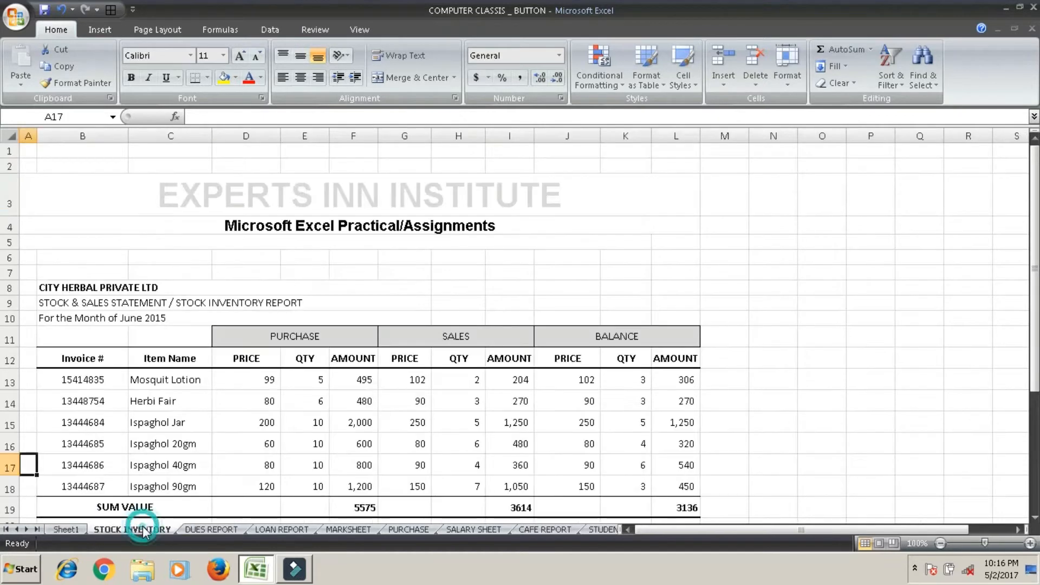
pyautogui.click(207, 530)
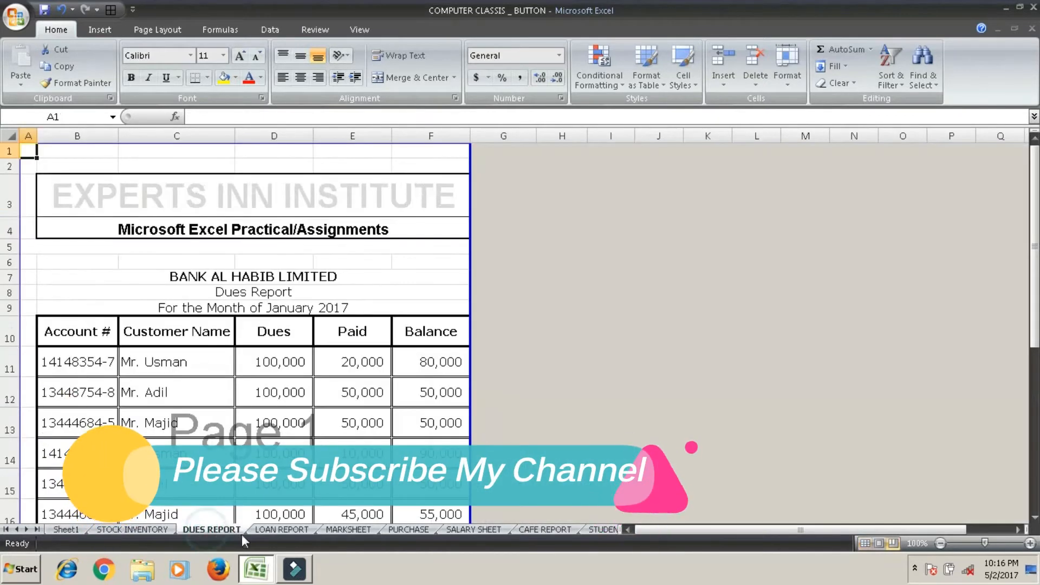
pyautogui.click(290, 528)
pyautogui.click(345, 528)
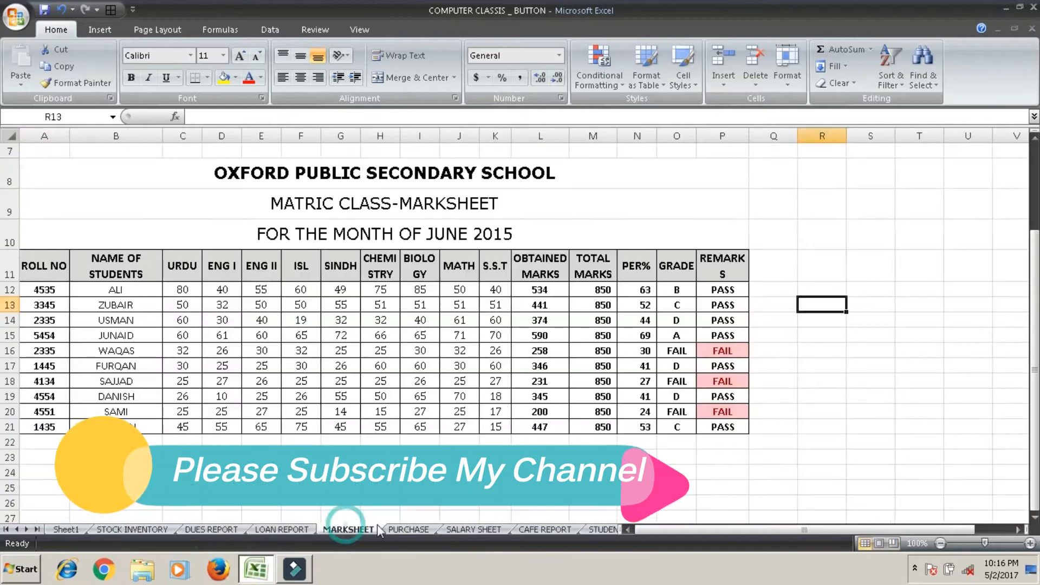
pyautogui.click(405, 529)
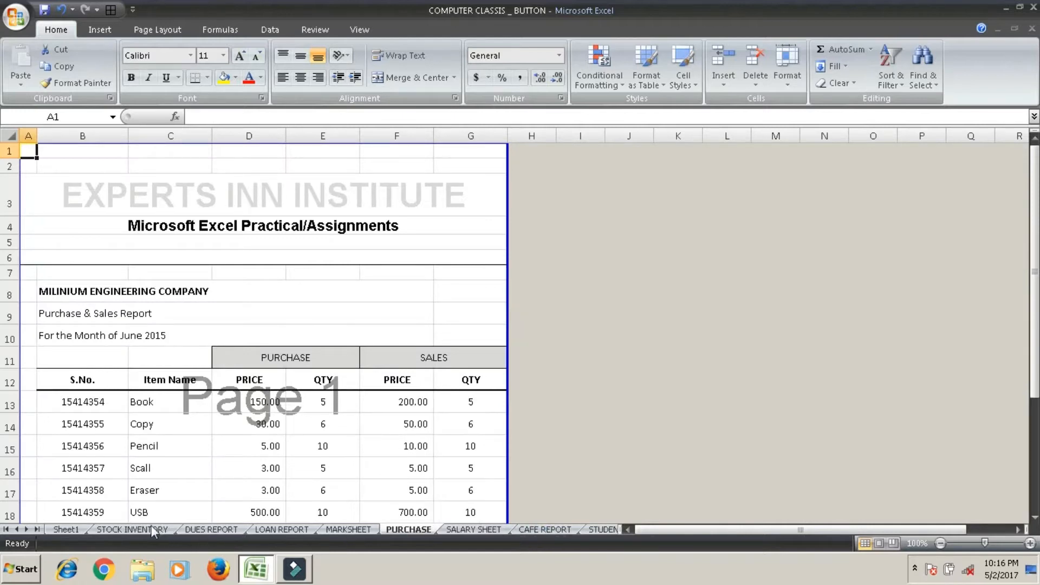
pyautogui.hotkey('ctrl', 'pagedown')
pyautogui.hotkey('ctrl', 'pagedown')
pyautogui.click(67, 525)
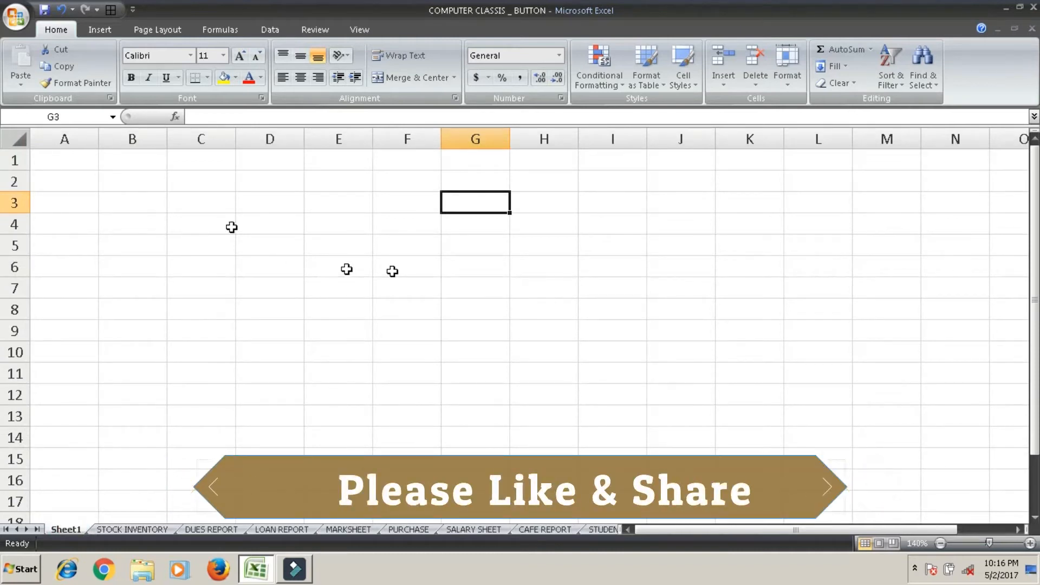
# Draw a rounded rectangle about 2.02" wide and 0.35" high over columns B to D in rows 2 and 3 of Sheet1.
pyautogui.click(99, 29)
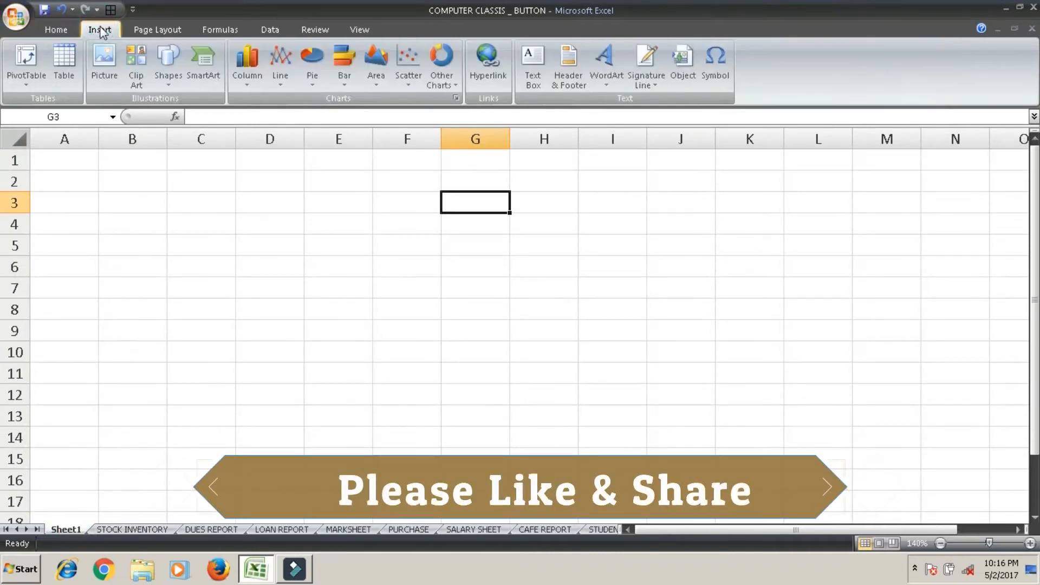
pyautogui.click(161, 81)
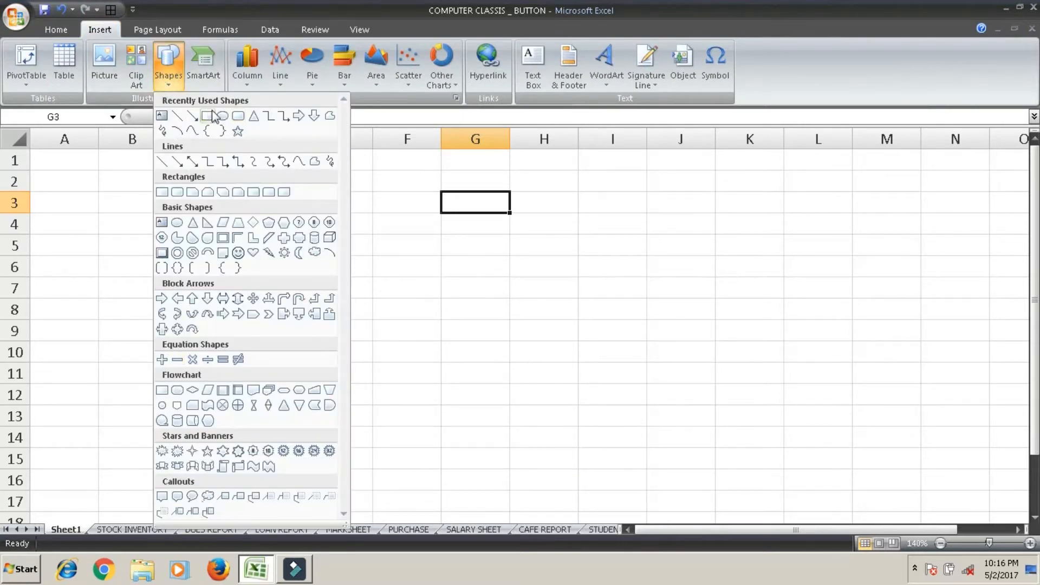
pyautogui.click(237, 117)
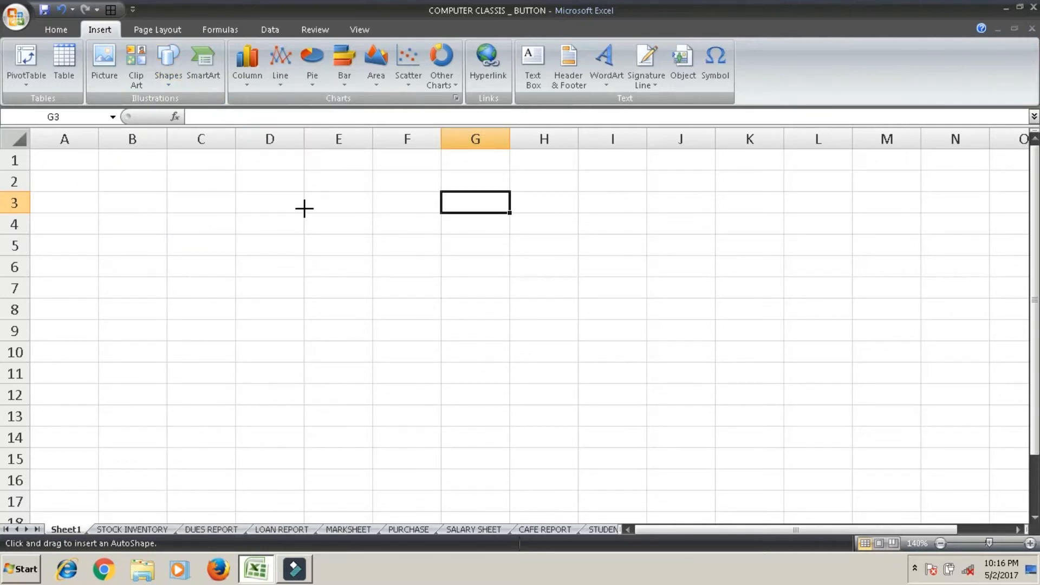
pyautogui.moveTo(305, 209); pyautogui.dragTo(97, 172)
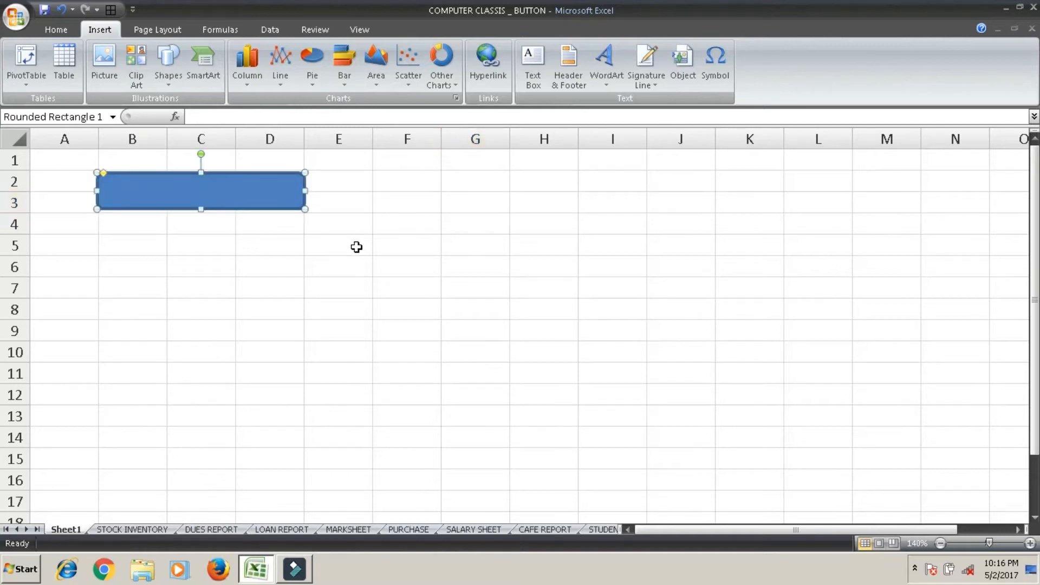
# Add the text "STOCK INVENTORY" to the rounded rectangle.
pyautogui.rightClick(266, 194)
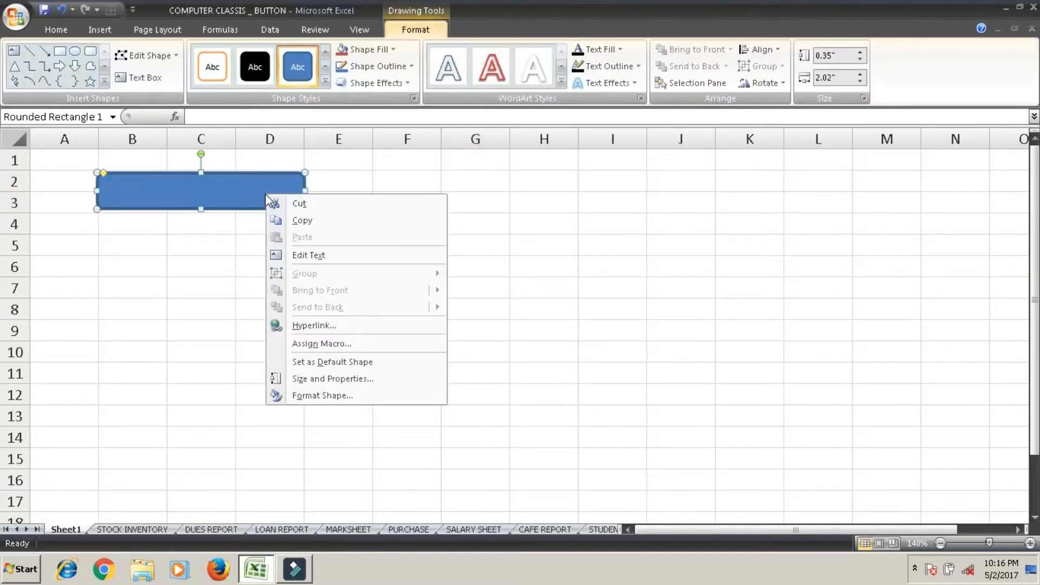
pyautogui.click(314, 255)
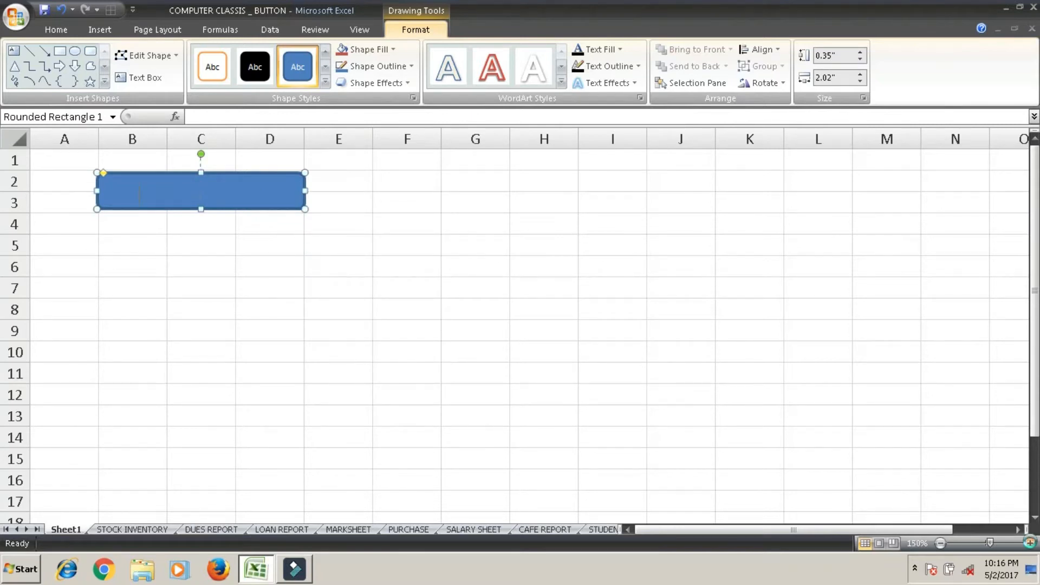
pyautogui.click(1030, 543)
pyautogui.click(1029, 542)
pyautogui.click(1030, 543)
pyautogui.click(1030, 543)
pyautogui.click(1030, 543)
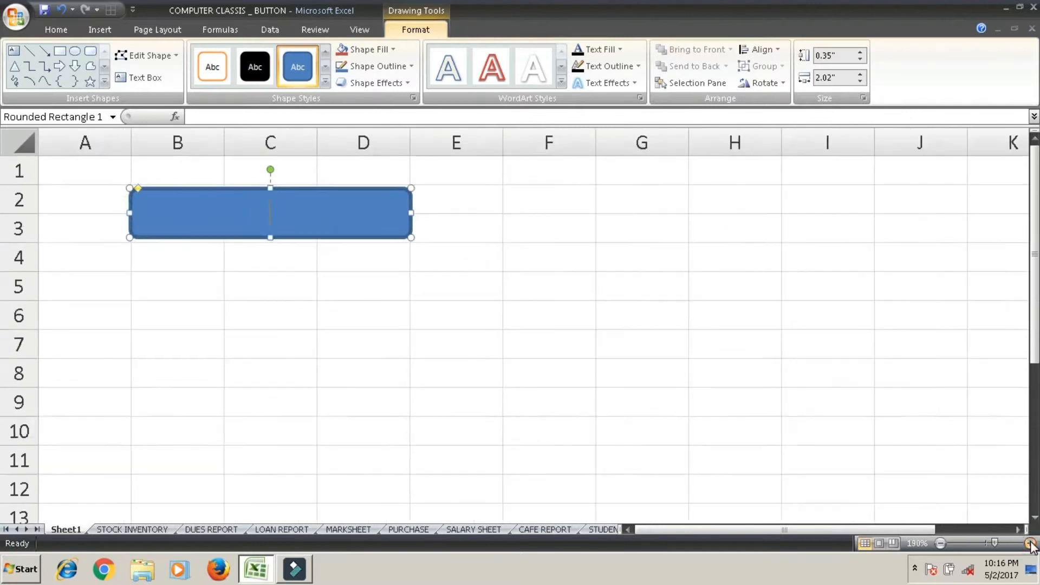
pyautogui.click(1030, 543)
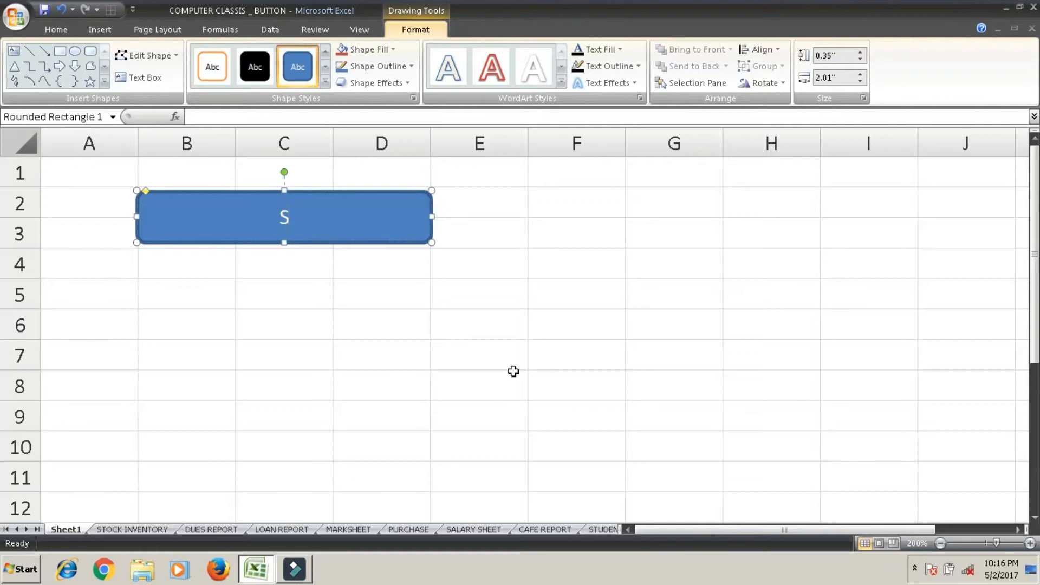
pyautogui.write('OCK INVEN')
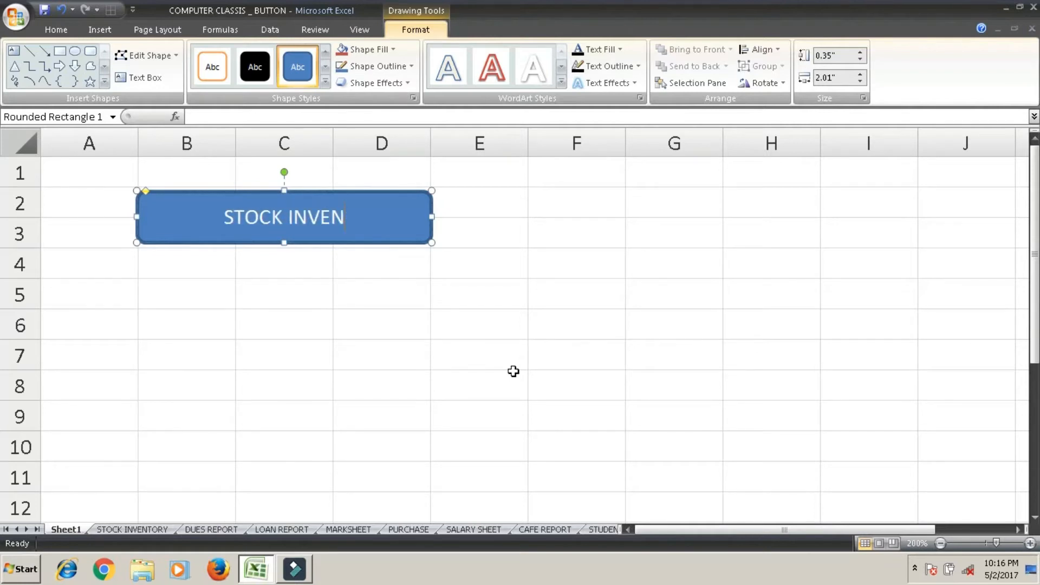
pyautogui.write('TORY')
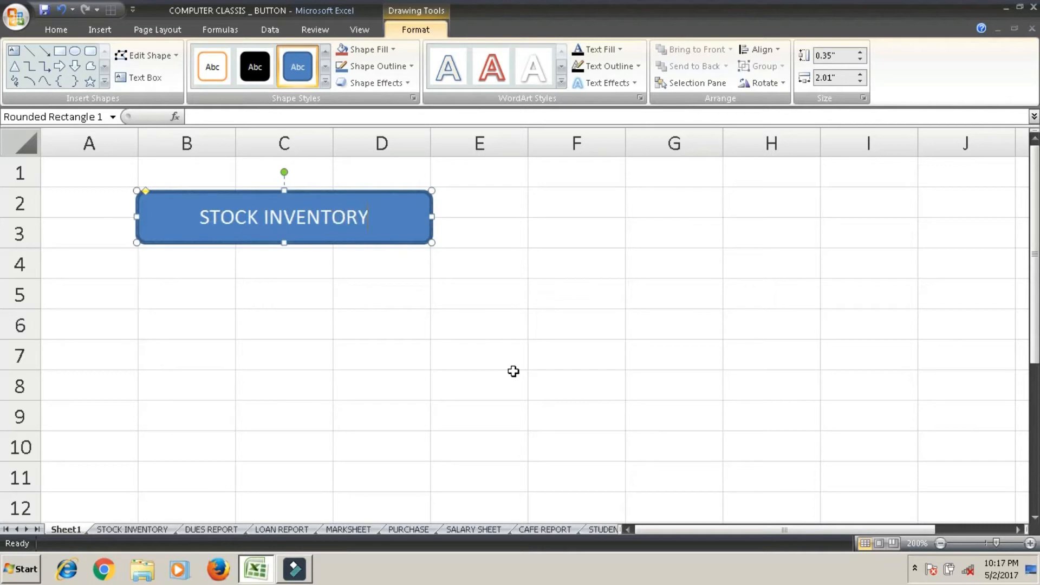
pyautogui.click(460, 293)
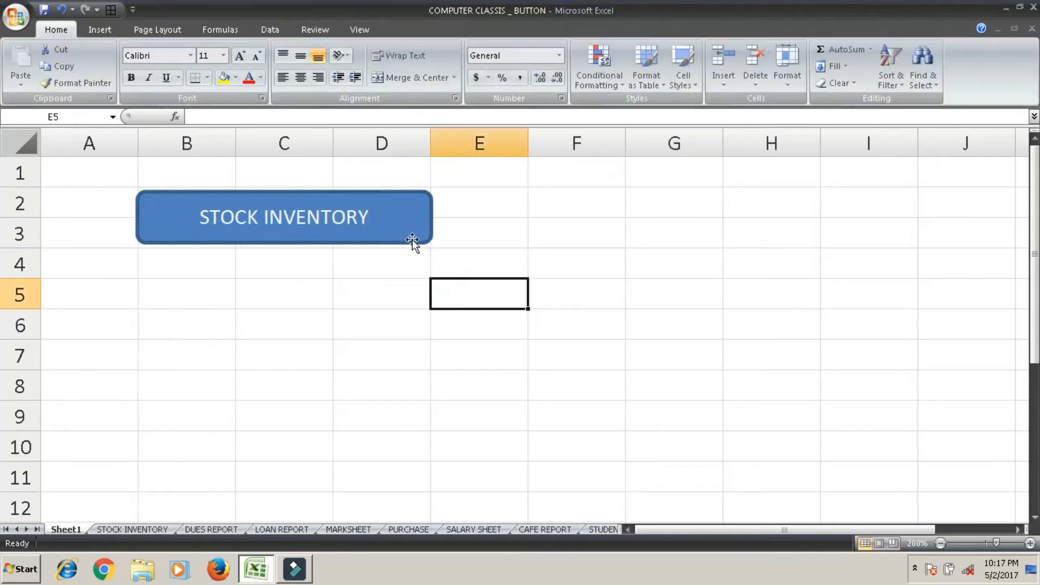
# Copy the STOCK INVENTORY shape and paste four copies below it, starting at cells B4, B6, B8 and B10.
pyautogui.click(410, 242)
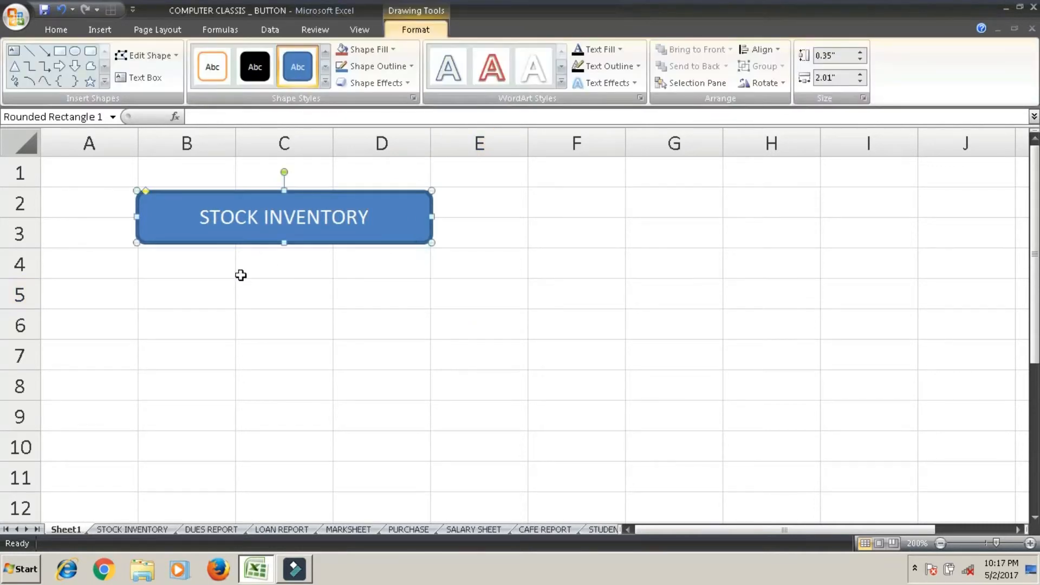
pyautogui.click(196, 275)
pyautogui.hotkey('ctrl', 'v')
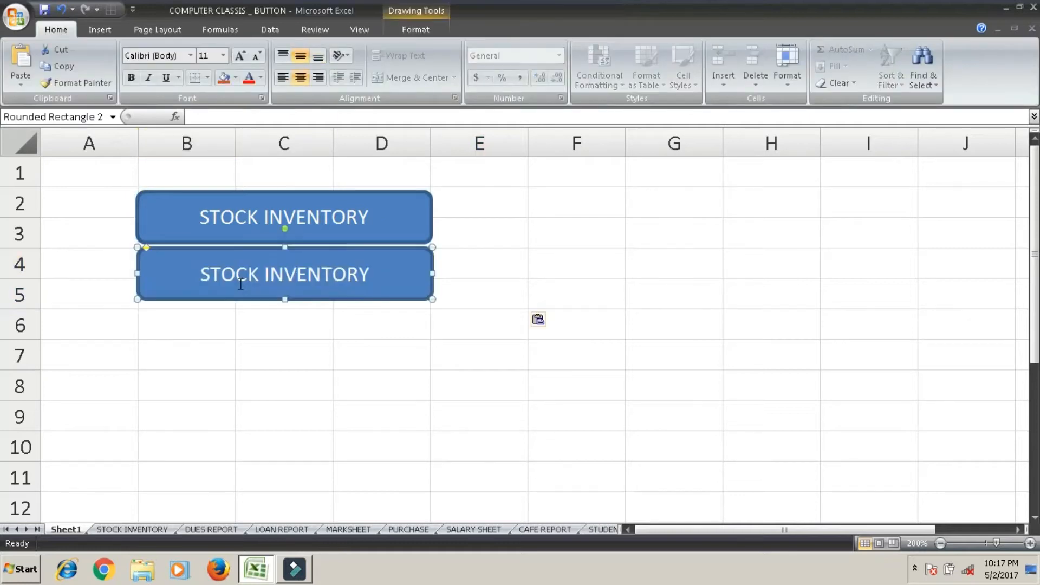
pyautogui.click(210, 327)
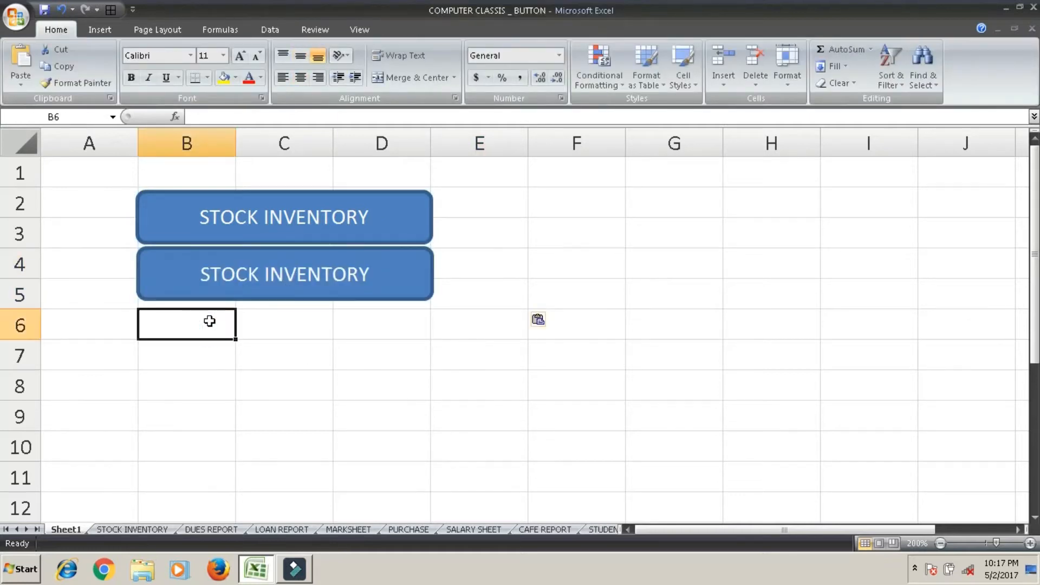
pyautogui.hotkey('ctrl', 'v')
pyautogui.click(217, 379)
pyautogui.hotkey('ctrl', 'v')
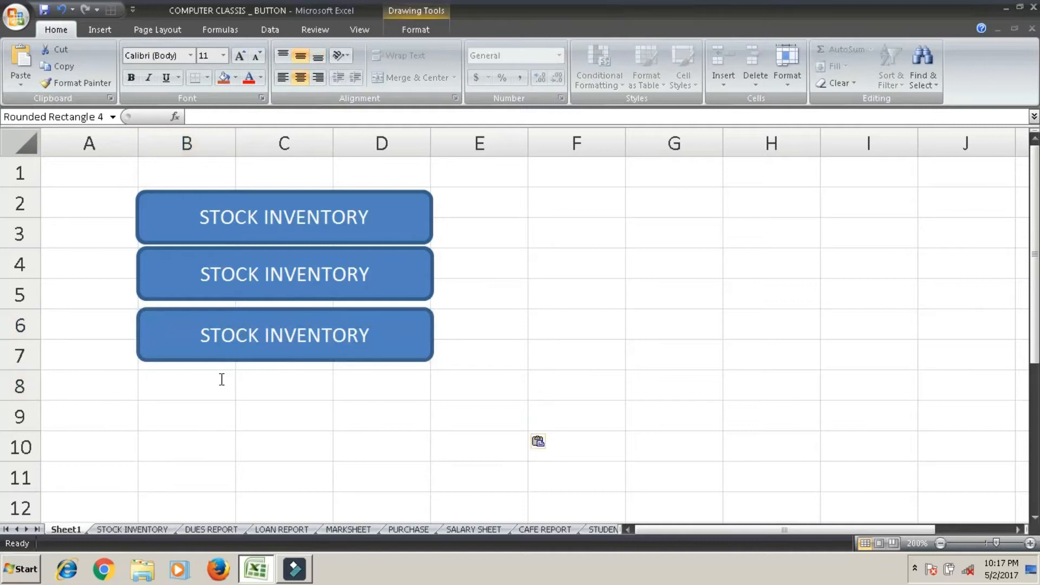
pyautogui.click(217, 446)
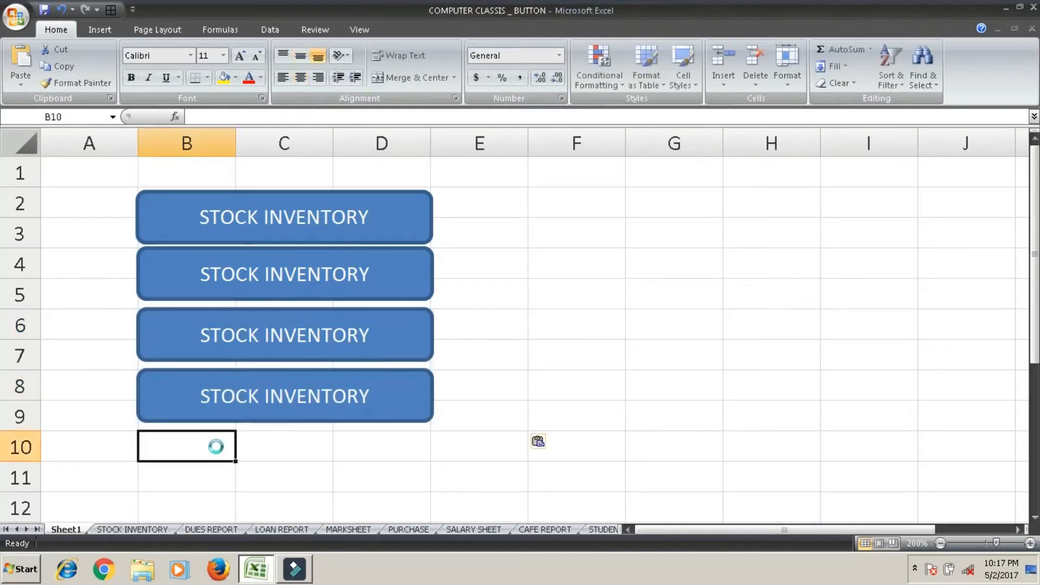
pyautogui.hotkey('ctrl', 'v')
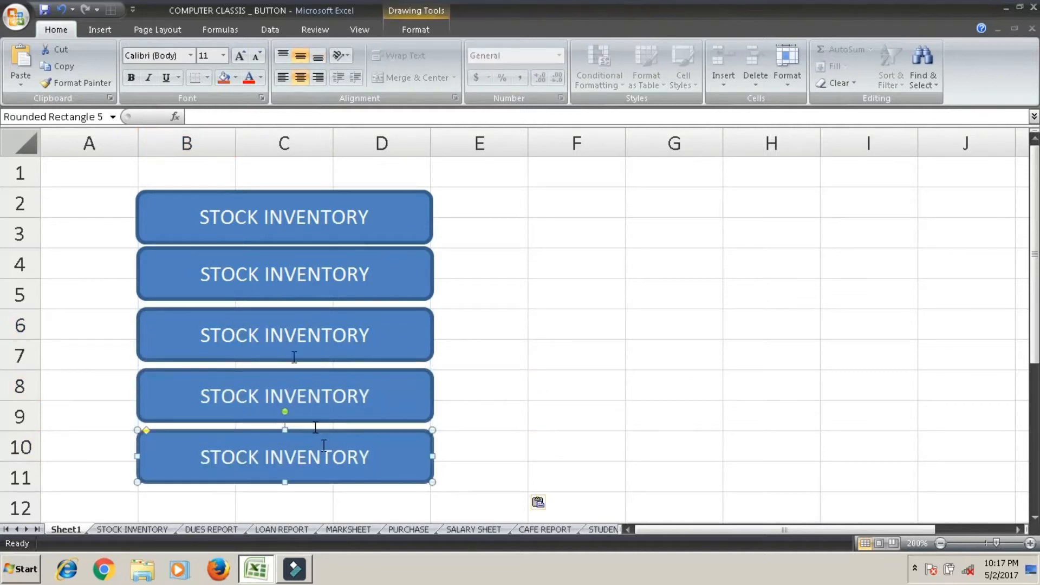
# Replace the text of the second shape from the top with "DUES REPORT".
pyautogui.click(373, 271)
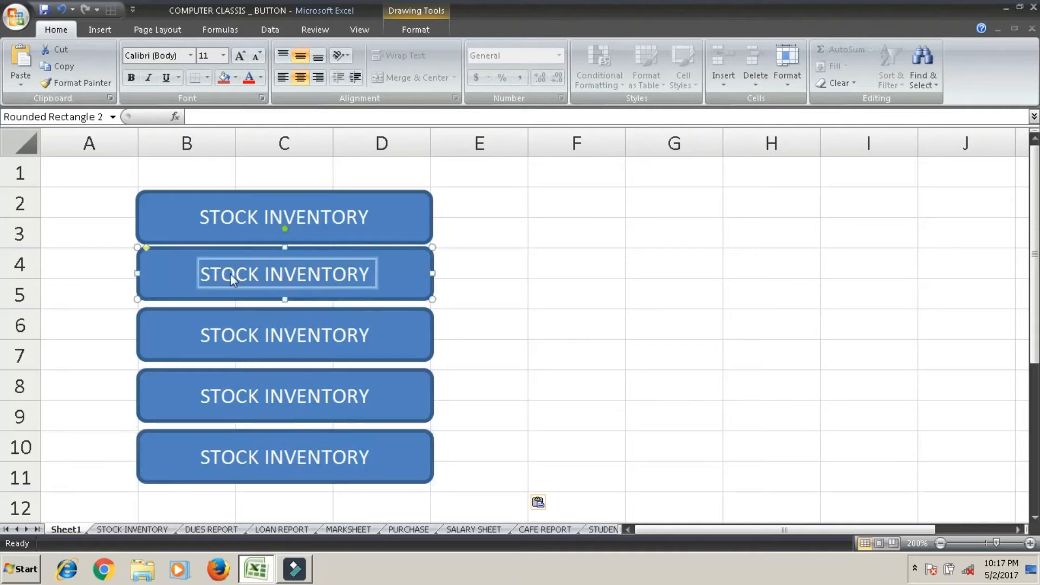
pyautogui.write('DUES ')
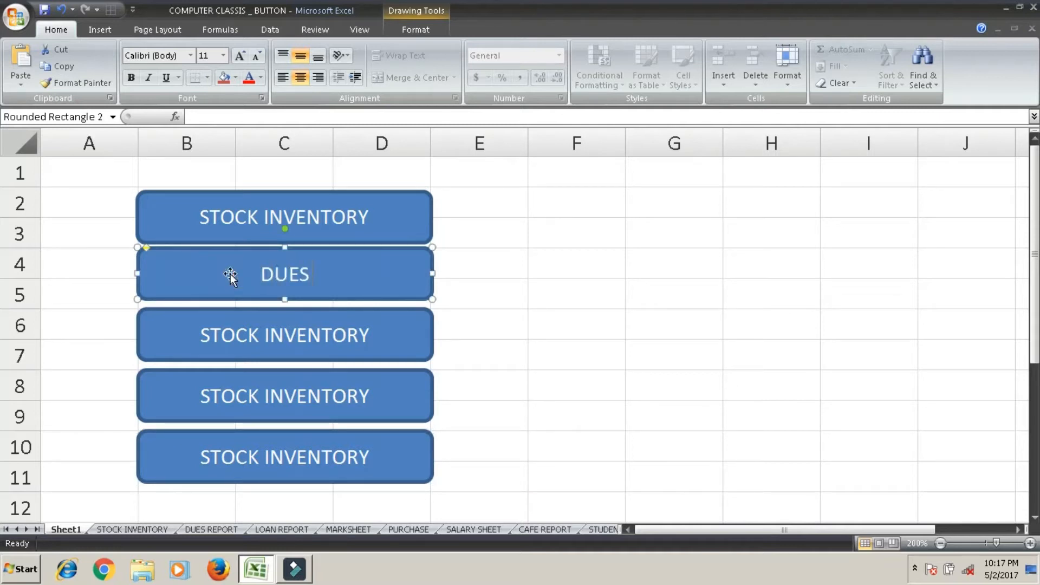
pyautogui.write('REPORT')
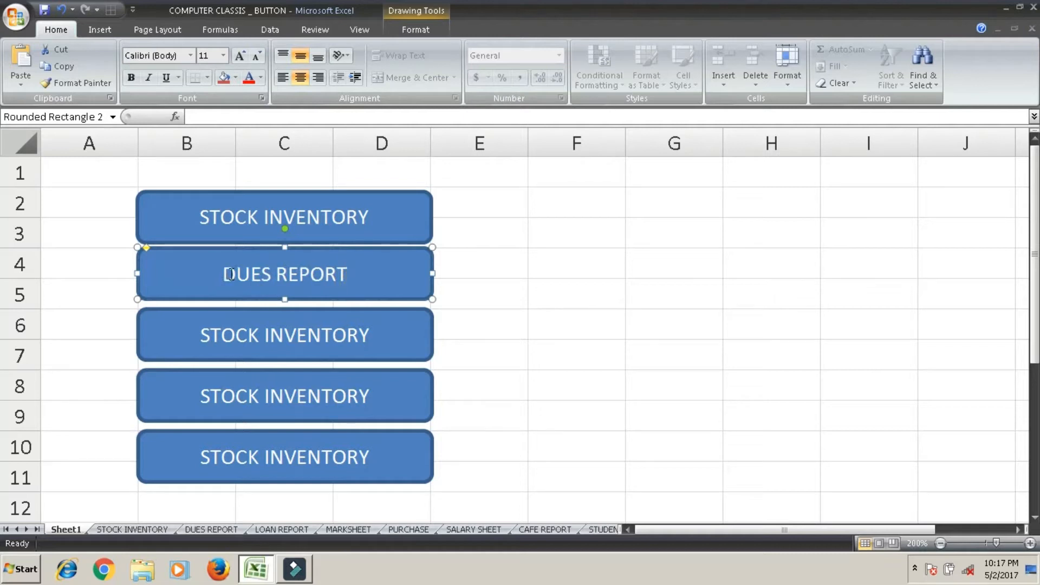
# Replace the text of the third shape, at rows 6 and 7, with "LOAN REPORT".
pyautogui.click(375, 334)
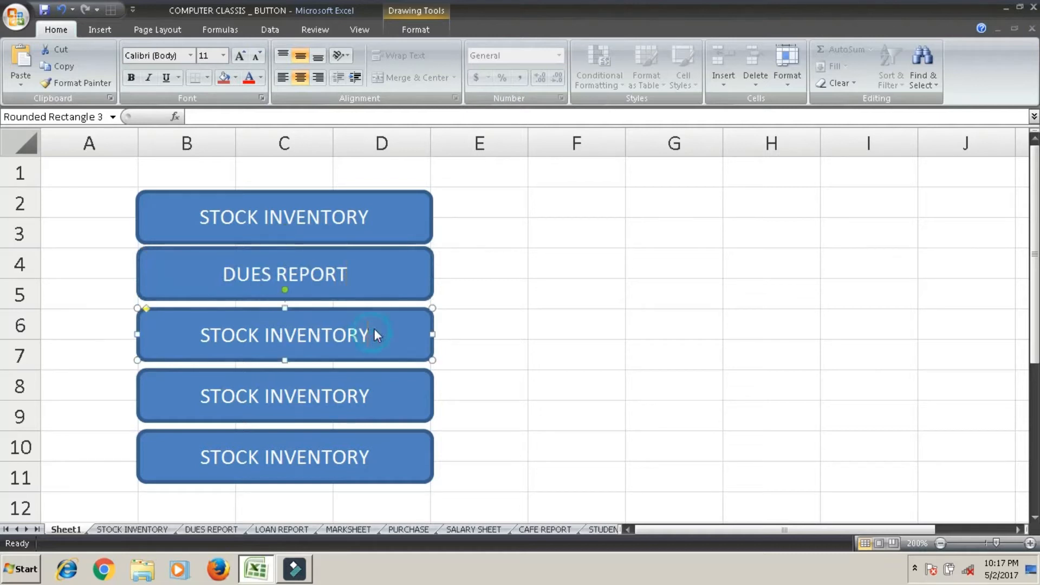
pyautogui.press('BackSpace')
pyautogui.press('BackSpace')
pyautogui.press('BackSpace')
pyautogui.press('BackSpace')
pyautogui.press('BackSpace')
pyautogui.press('BackSpace')
pyautogui.press('BackSpace')
pyautogui.press('BackSpace')
pyautogui.press('BackSpace')
pyautogui.press('BackSpace')
pyautogui.press('BackSpace')
pyautogui.press('BackSpace')
pyautogui.press('BackSpace')
pyautogui.press('BackSpace')
pyautogui.press('BackSpace')
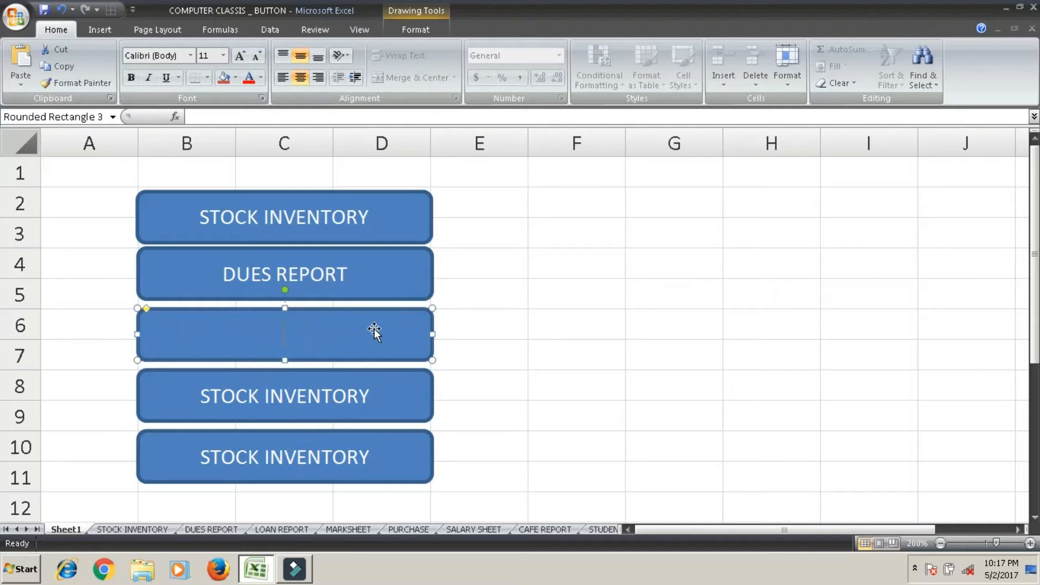
pyautogui.write('LOAN REPORT')
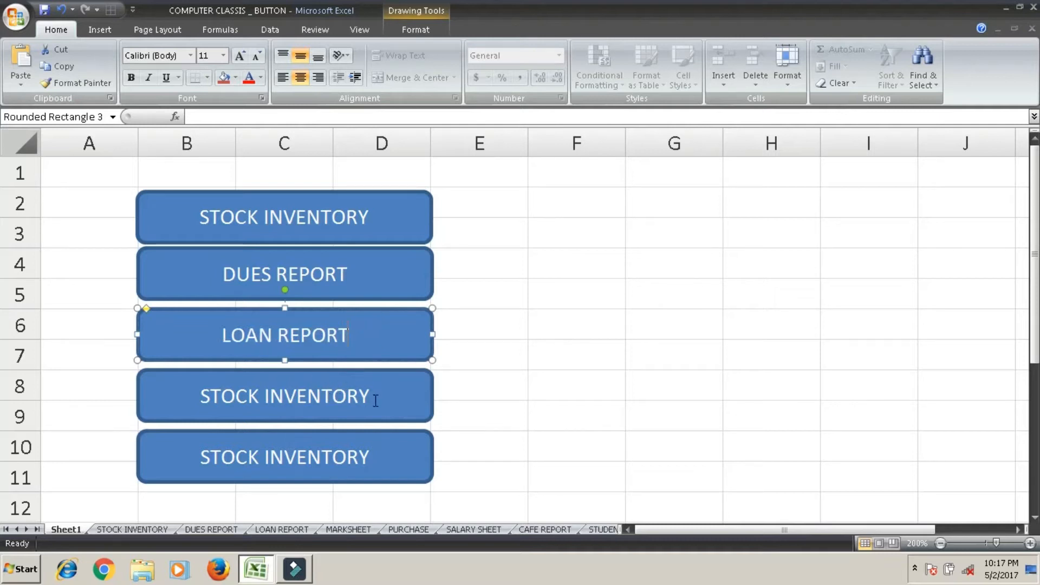
# Replace the text of the fourth shape, at rows 8 and 9, with "MARKSHEET".
pyautogui.click(241, 397)
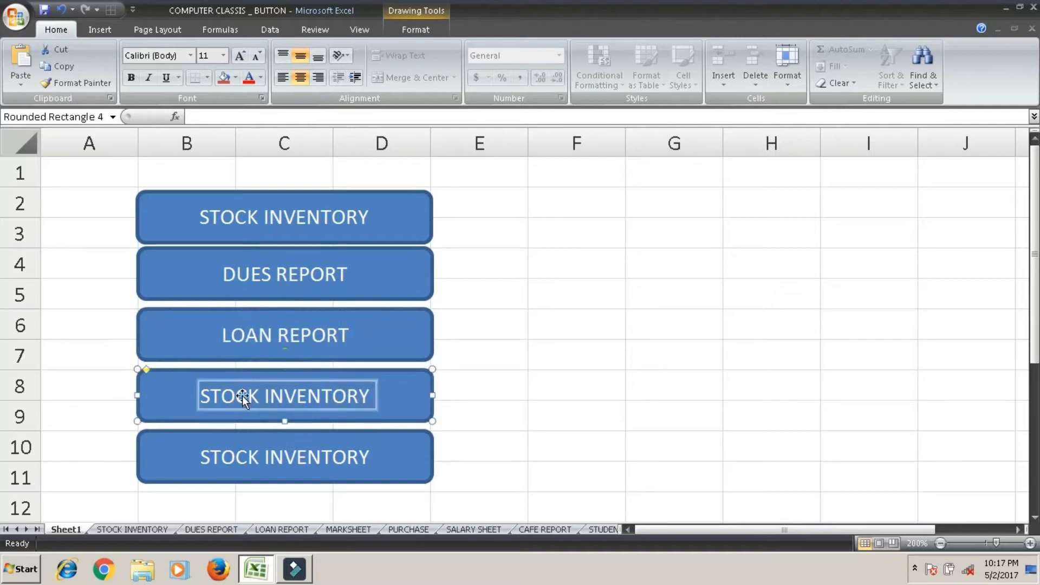
pyautogui.write('MARKSHEET')
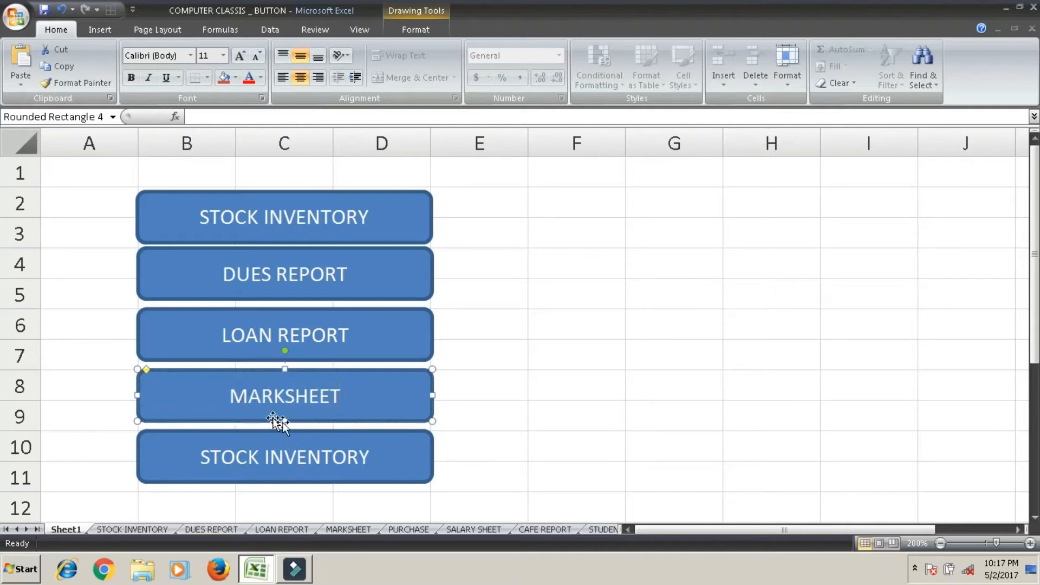
# Replace the text of the lowest shape, at rows 10 and 11, with "PURCHASE REPORT" and deselect it.
pyautogui.click(373, 457)
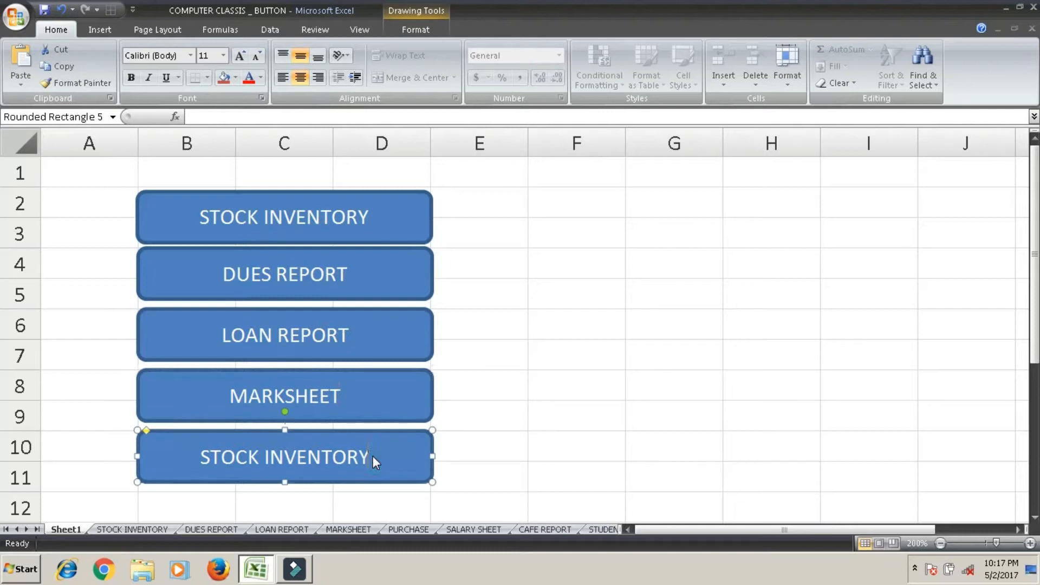
pyautogui.tripleClick(367, 456)
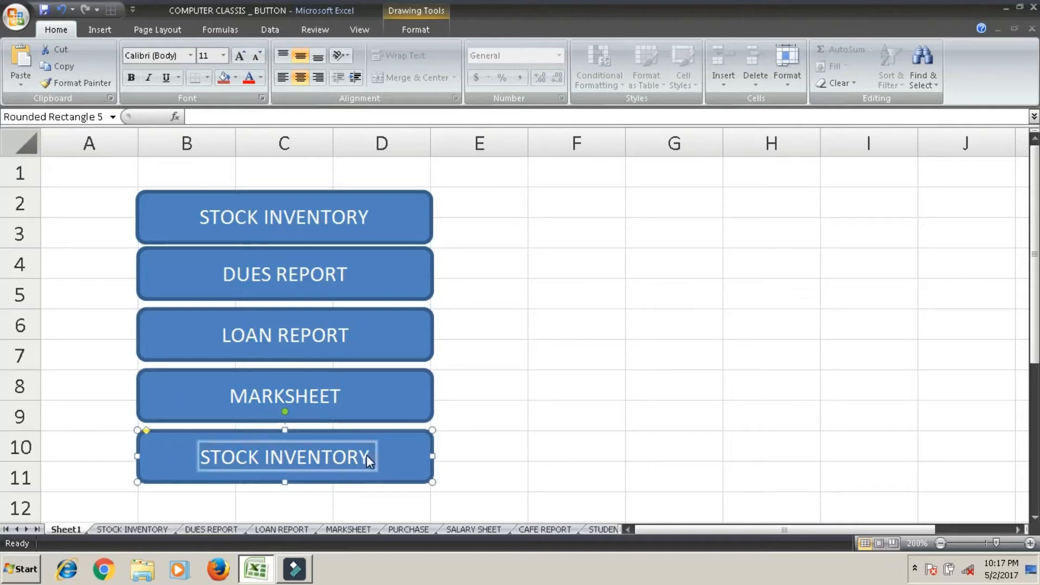
pyautogui.write('PURC')
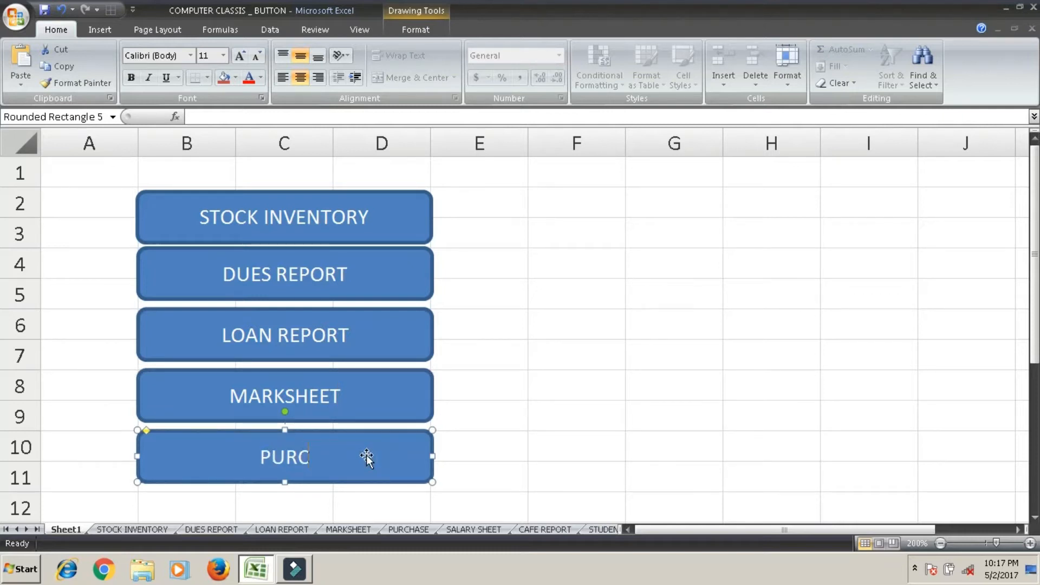
pyautogui.write('HASE REPORT')
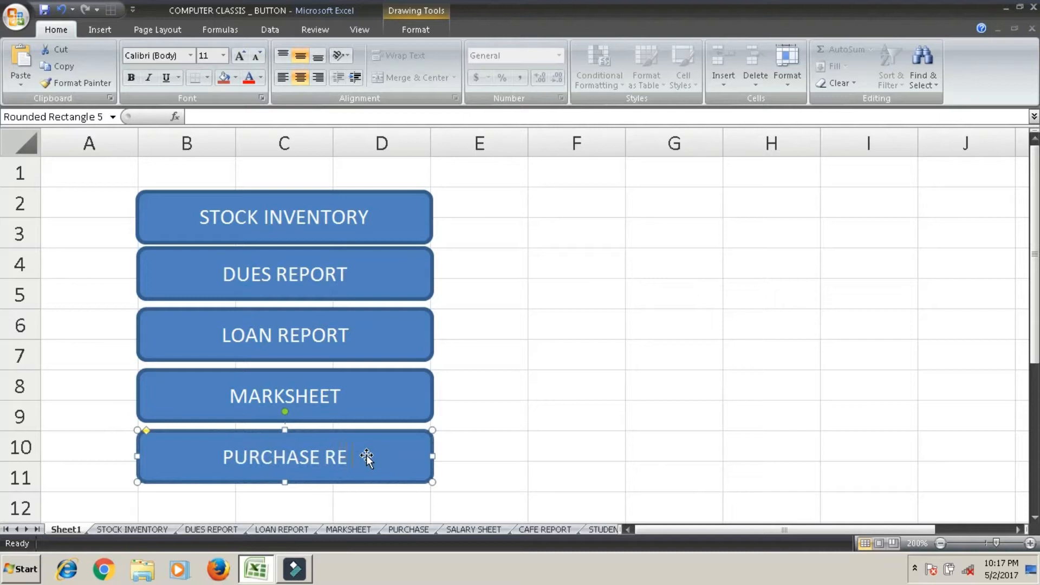
pyautogui.click(605, 265)
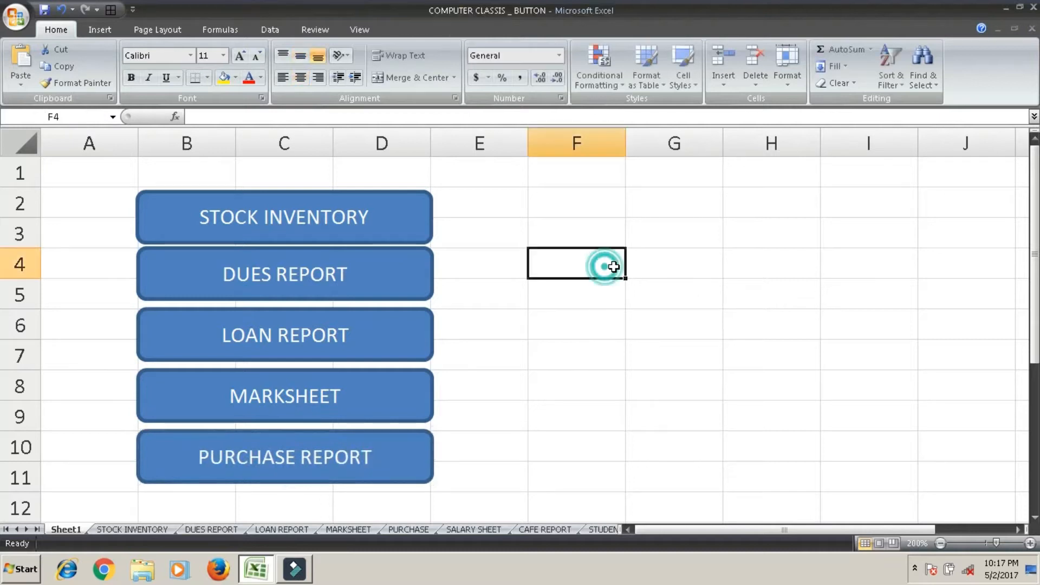
# Apply the bottom-row glossy shape styles to the first two buttons: orange for STOCK INVENTORY and light blue for DUES REPORT.
pyautogui.doubleClick(387, 238)
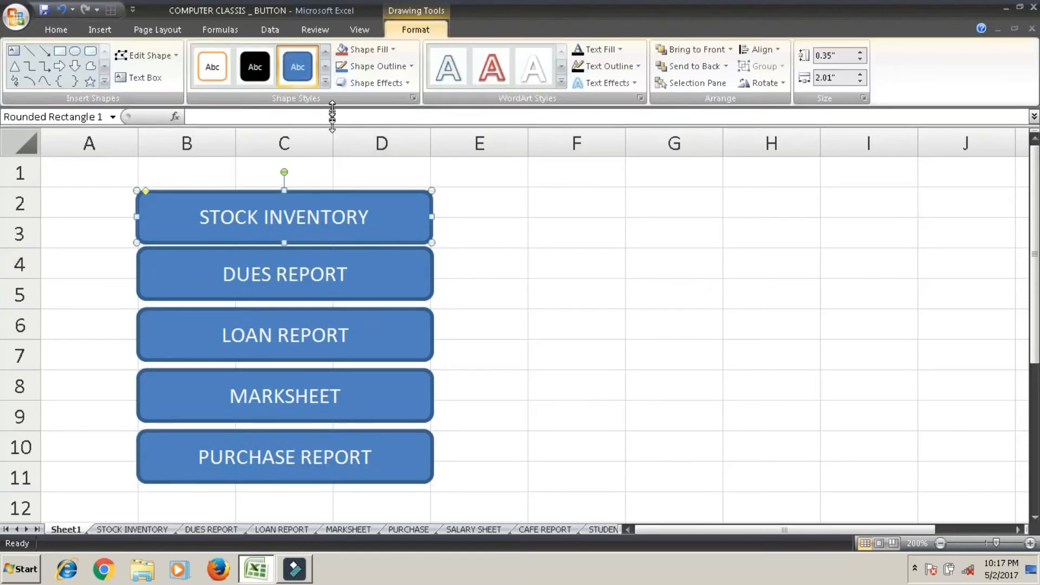
pyautogui.click(325, 82)
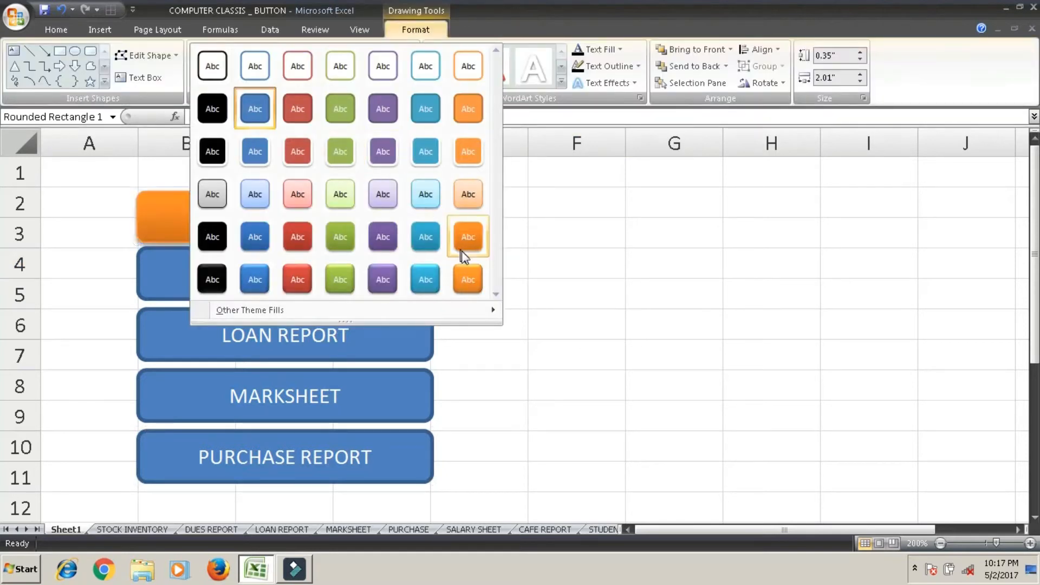
pyautogui.click(469, 277)
pyautogui.click(427, 254)
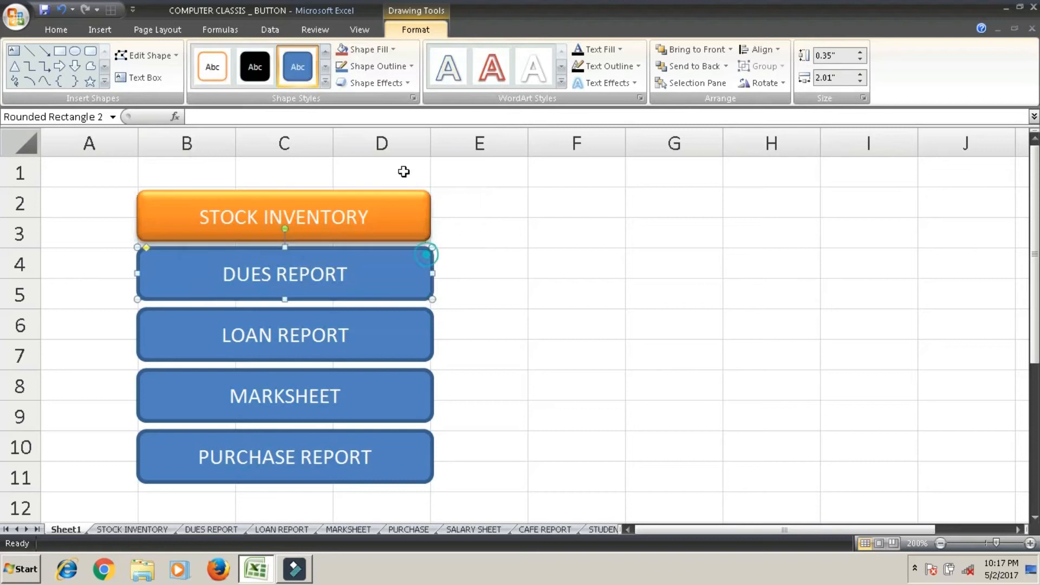
pyautogui.click(326, 82)
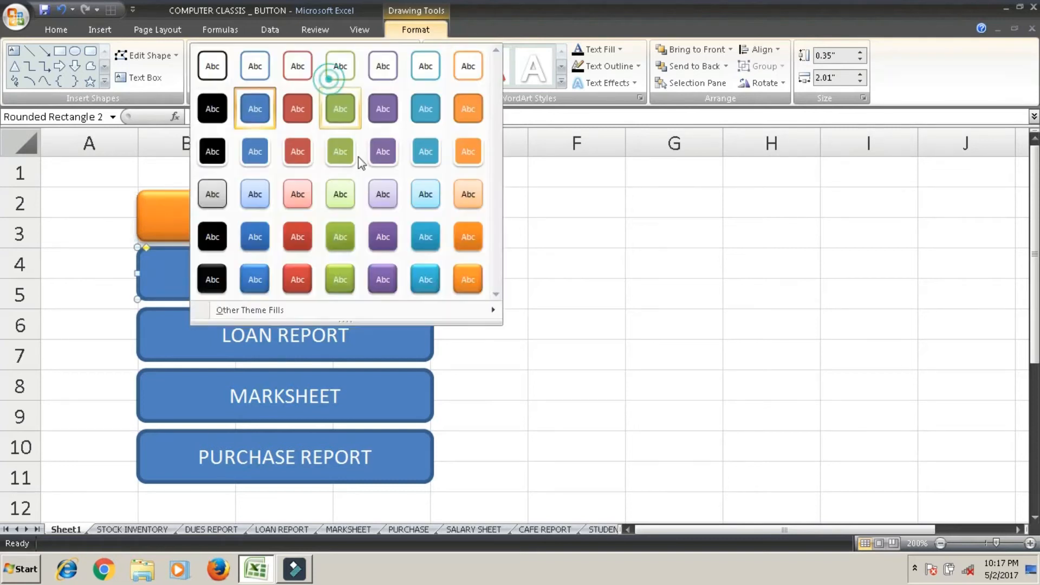
pyautogui.click(426, 280)
# Apply the bottom-row glossy purple shape style to the LOAN REPORT button and the matching green style to the MARKSHEET button.
pyautogui.click(431, 317)
pyautogui.click(325, 82)
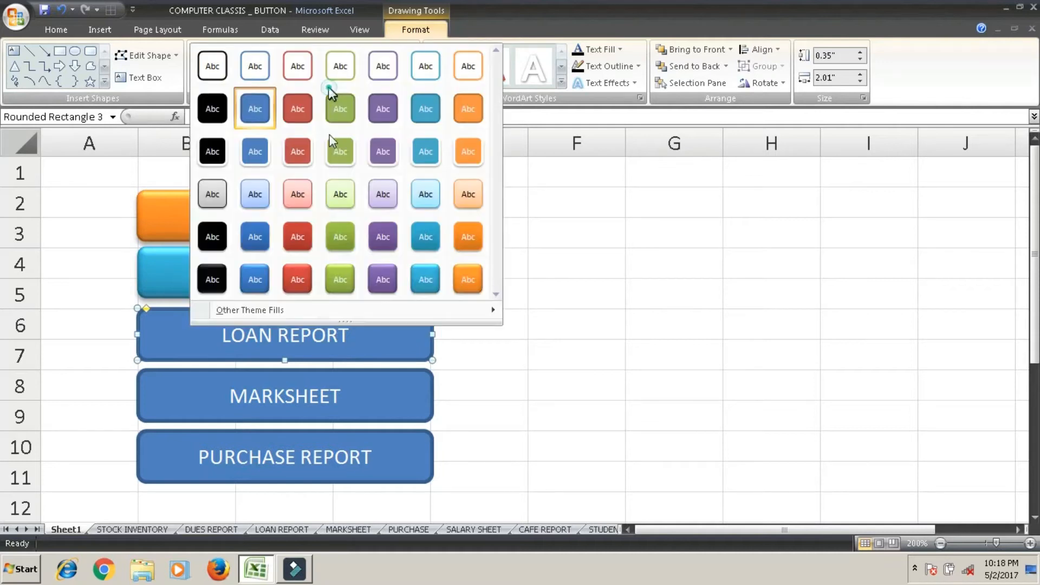
pyautogui.click(382, 280)
pyautogui.click(421, 372)
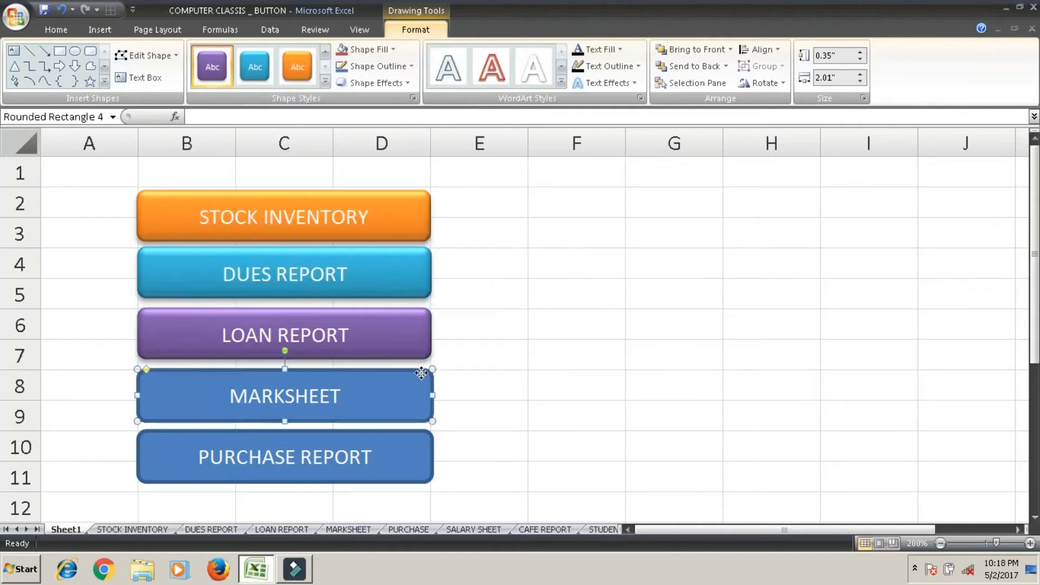
pyautogui.click(327, 83)
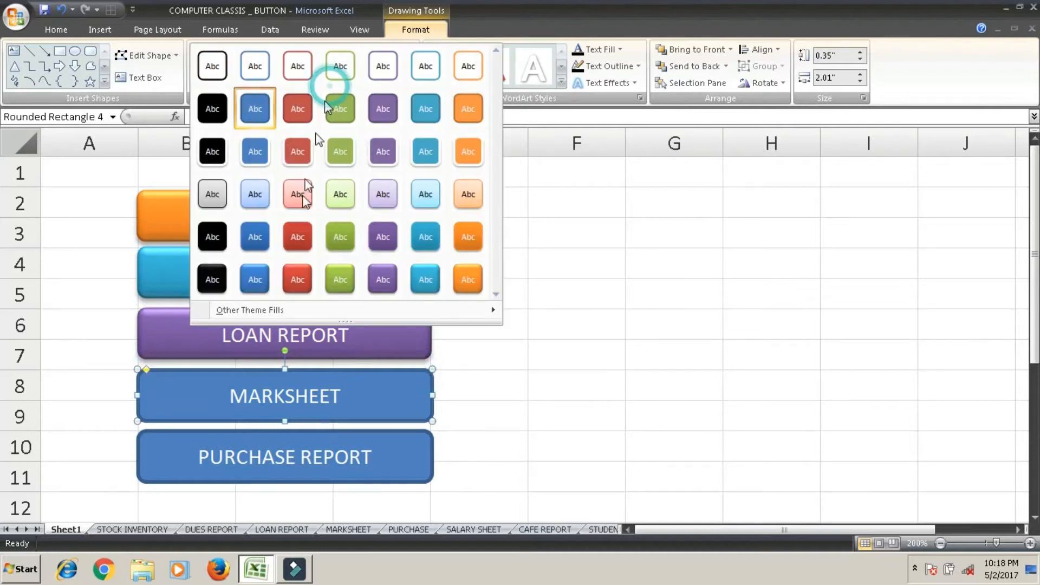
pyautogui.click(341, 282)
# Apply the bottom-row glossy blue shape style to the PURCHASE REPORT button and deselect it.
pyautogui.click(422, 443)
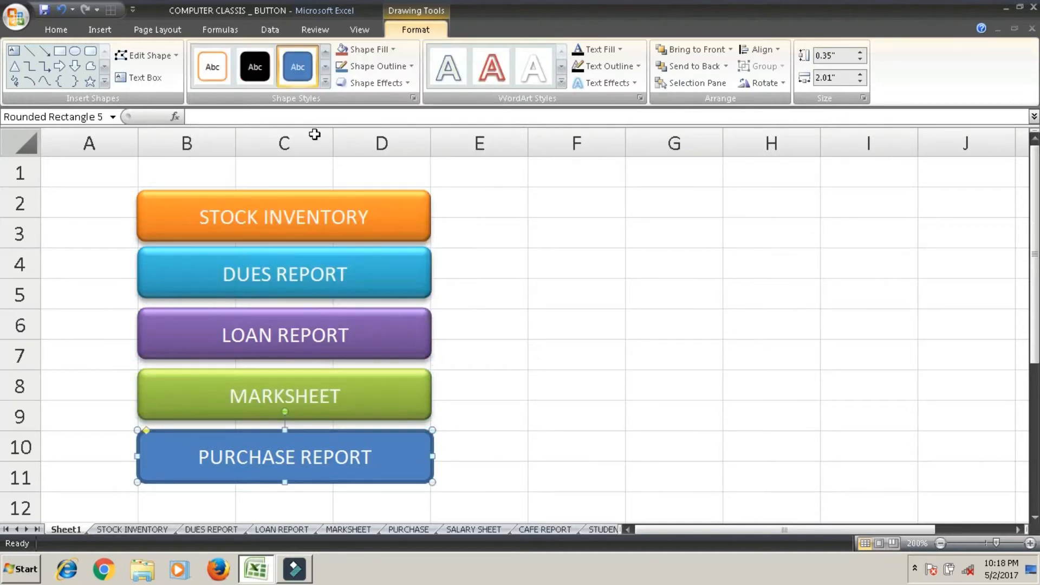
pyautogui.click(326, 83)
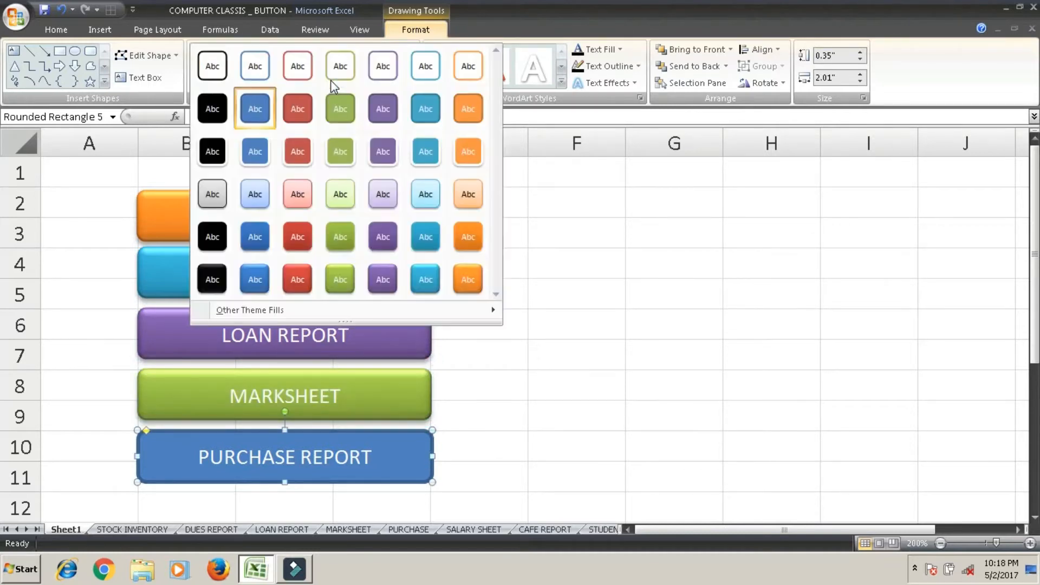
pyautogui.click(260, 281)
pyautogui.click(576, 323)
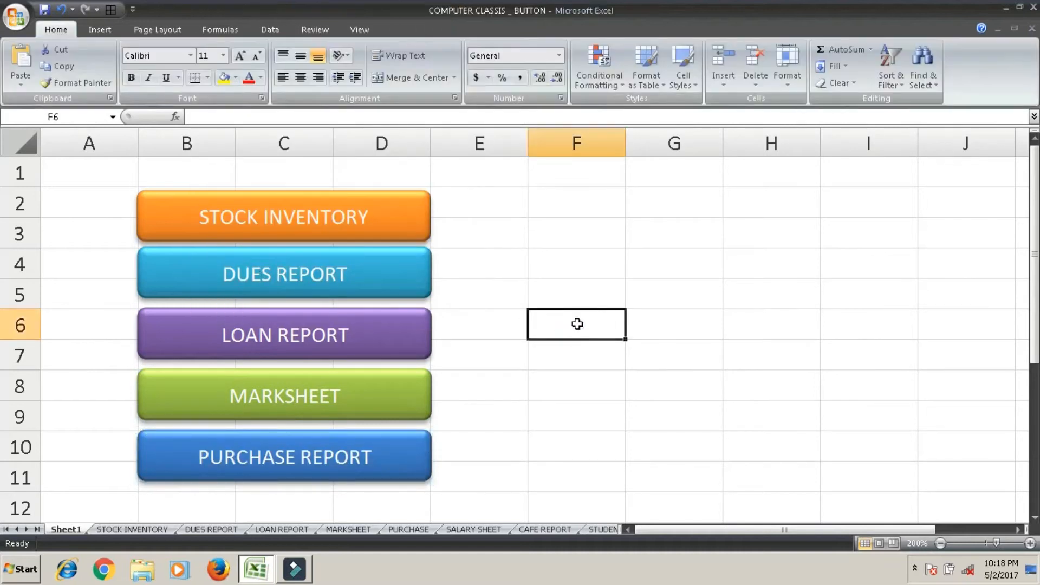
# Hyperlink the STOCK INVENTORY button to the STOCK INVENTORY sheet as a place in this document.
pyautogui.rightClick(415, 189)
pyautogui.press('Escape')
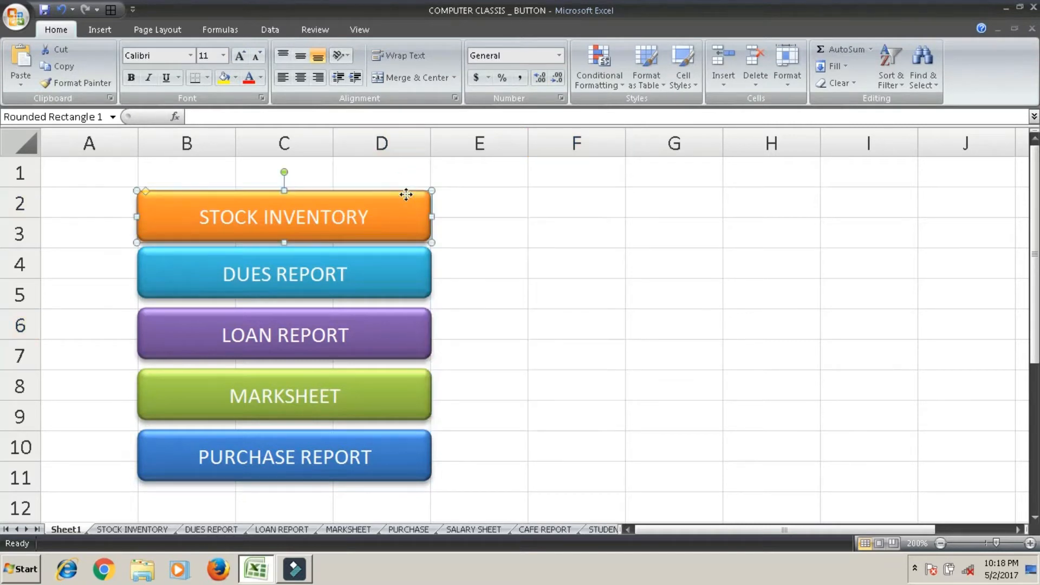
pyautogui.click(406, 194)
pyautogui.rightClick(406, 194)
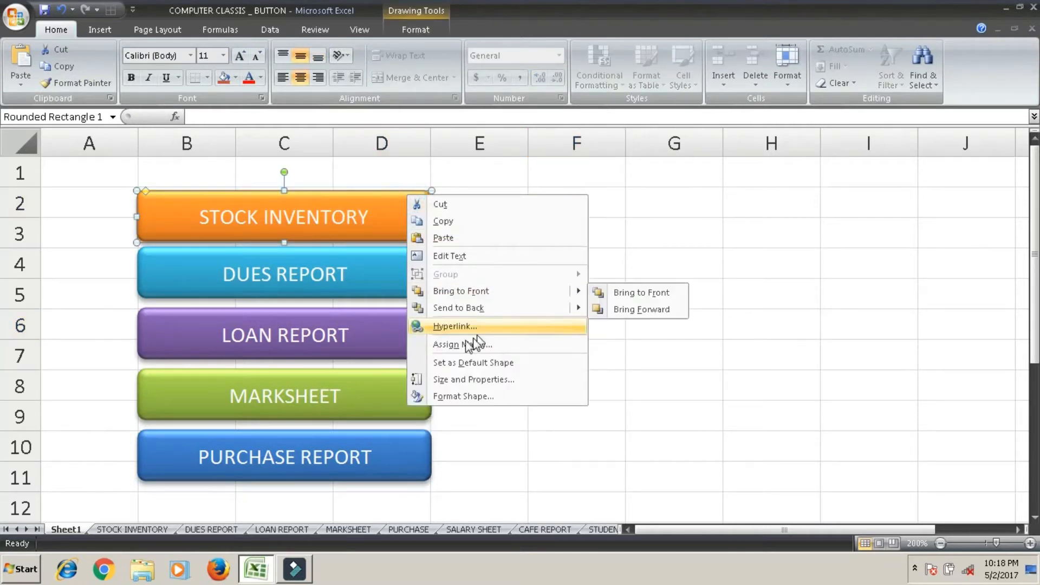
pyautogui.click(440, 327)
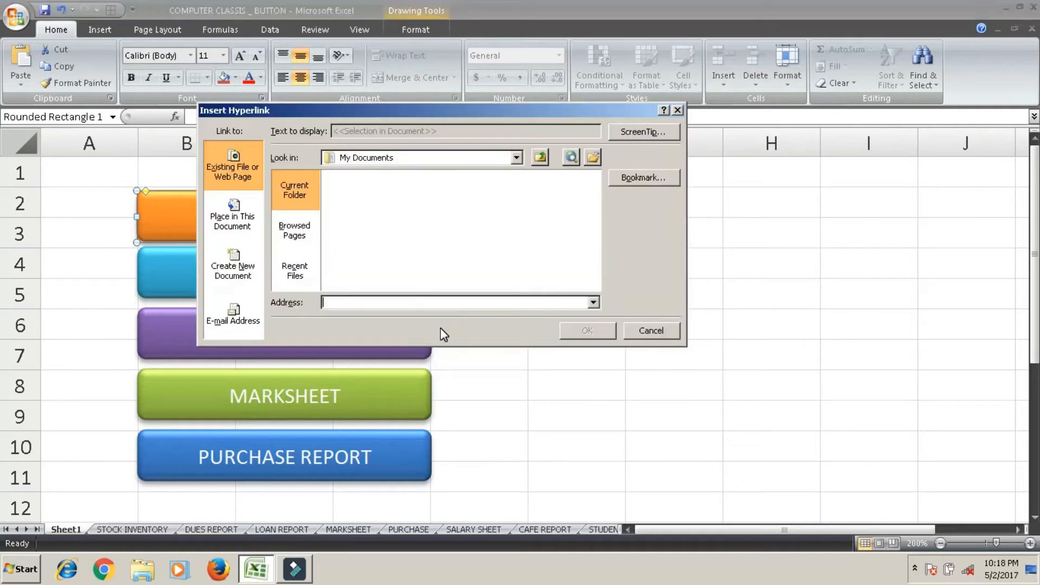
pyautogui.click(225, 225)
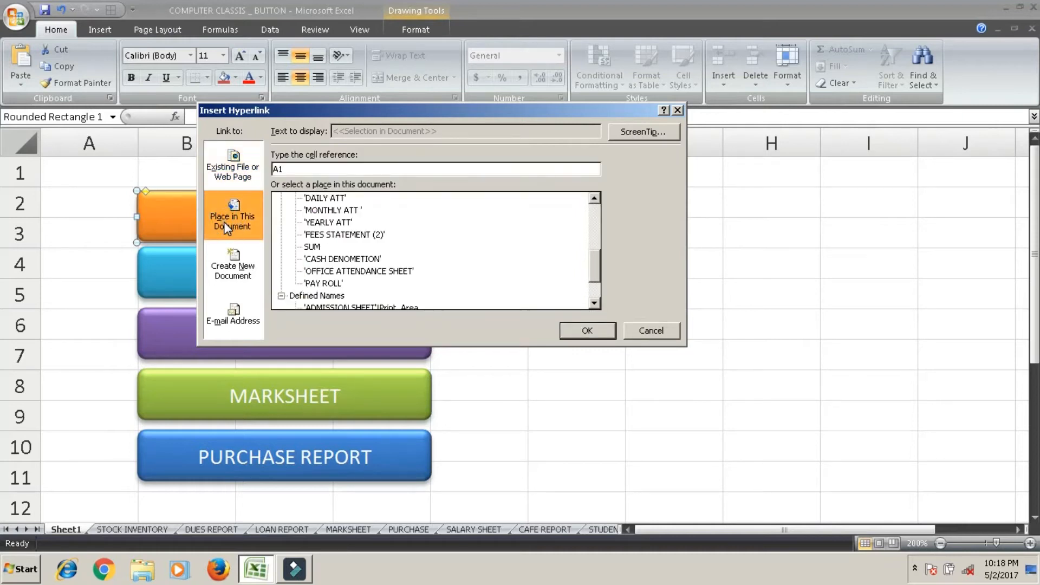
pyautogui.moveTo(599, 263); pyautogui.dragTo(593, 209)
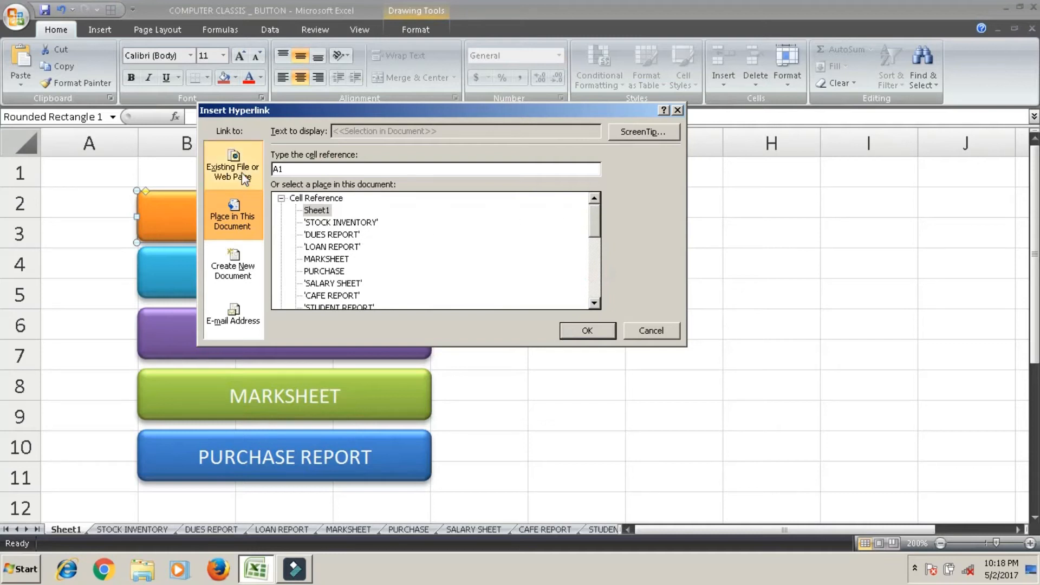
pyautogui.moveTo(277, 107); pyautogui.dragTo(505, 126)
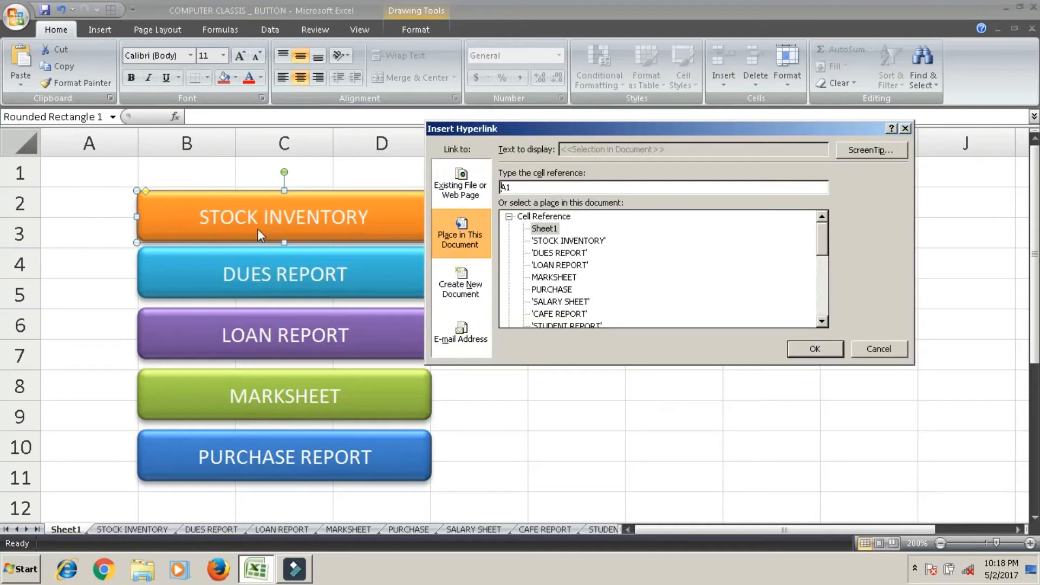
pyautogui.click(580, 242)
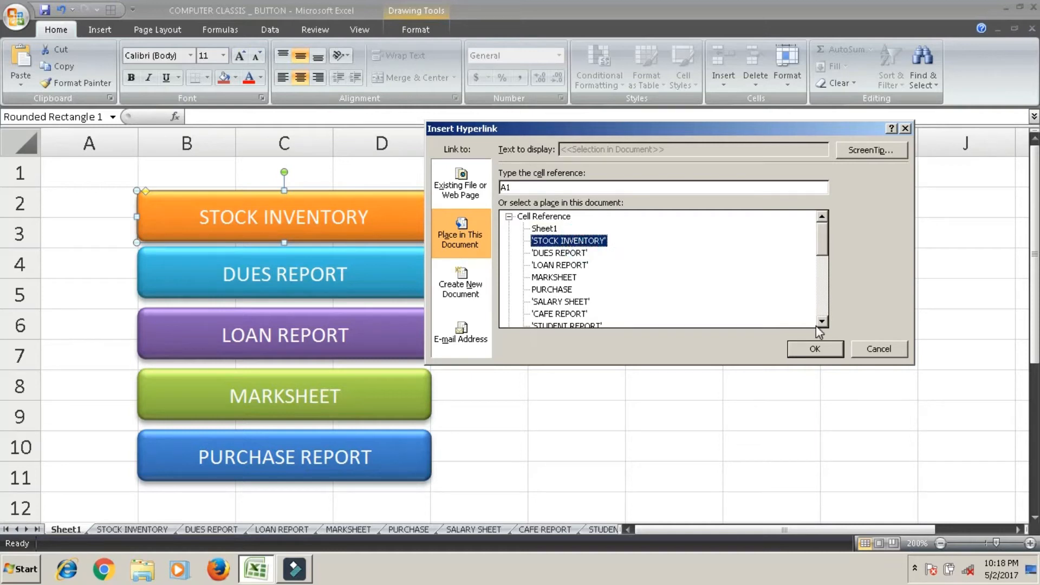
pyautogui.click(838, 348)
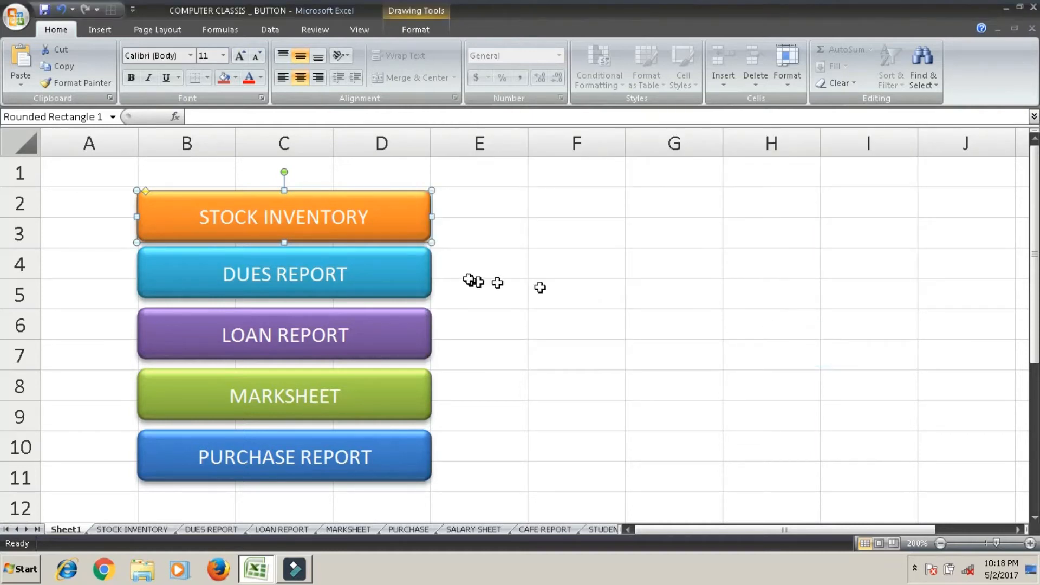
# Hyperlink the DUES REPORT button to the DUES REPORT sheet in this document.
pyautogui.click(428, 255)
pyautogui.rightClick(430, 252)
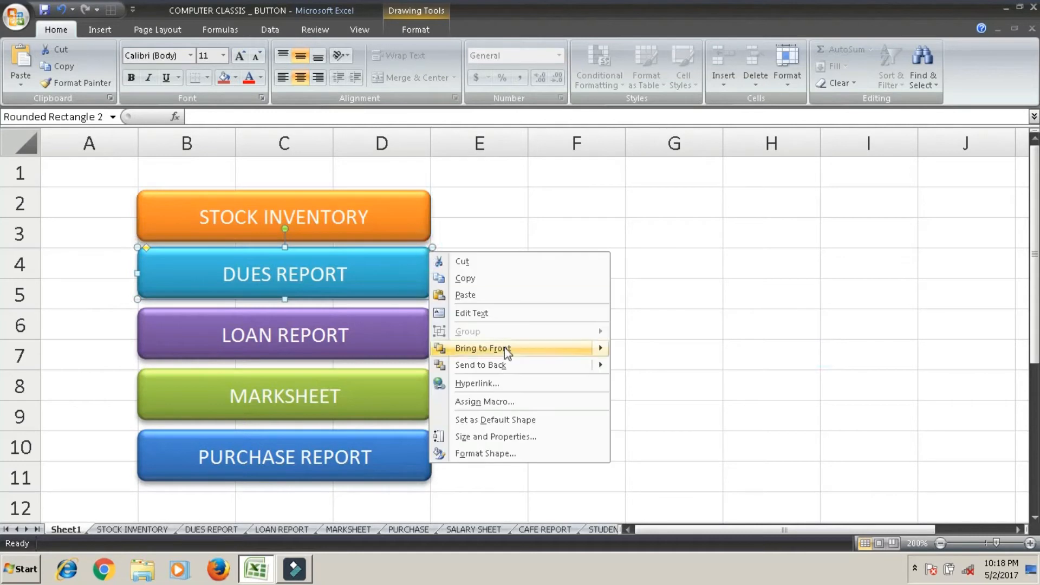
pyautogui.click(512, 384)
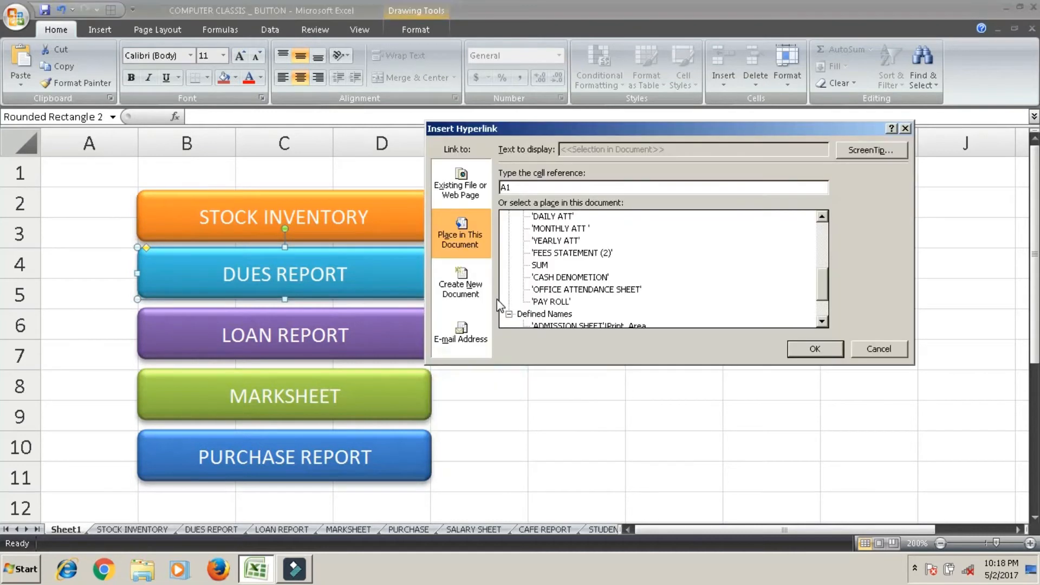
pyautogui.moveTo(820, 279); pyautogui.dragTo(821, 232)
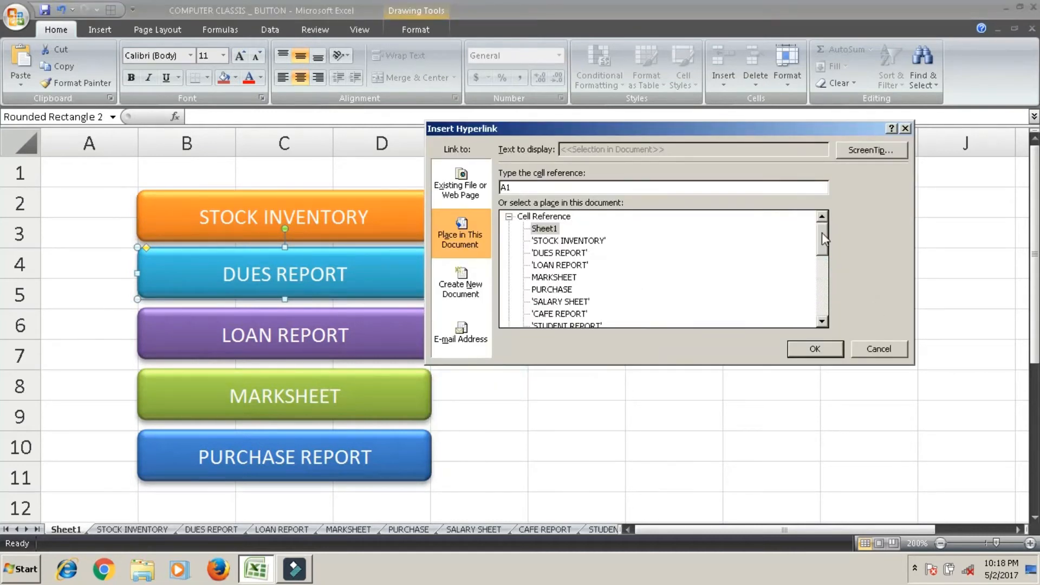
pyautogui.click(555, 254)
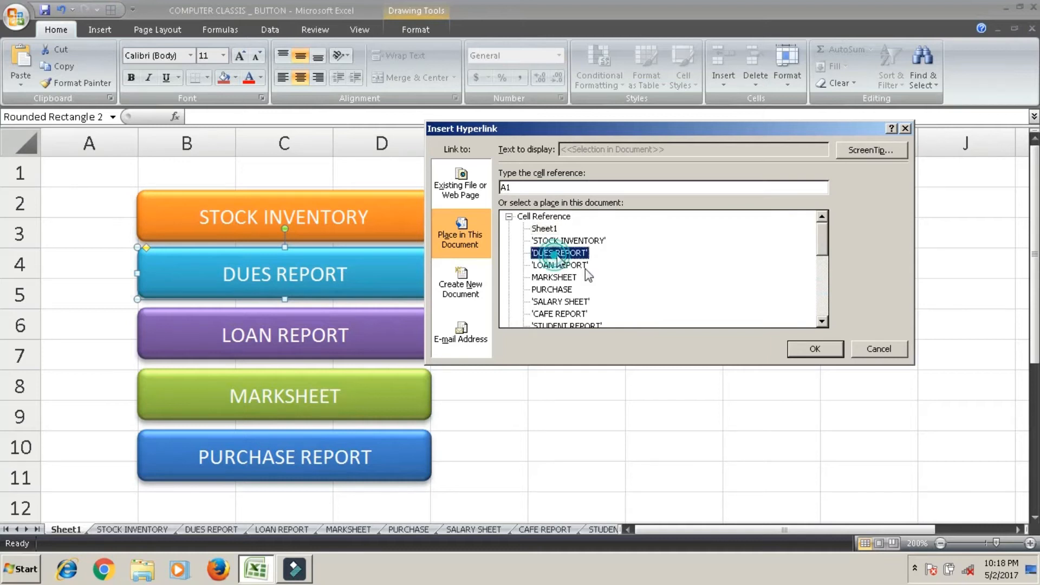
pyautogui.click(809, 348)
# Hyperlink the LOAN REPORT button to the LOAN REPORT sheet in this document.
pyautogui.rightClick(424, 331)
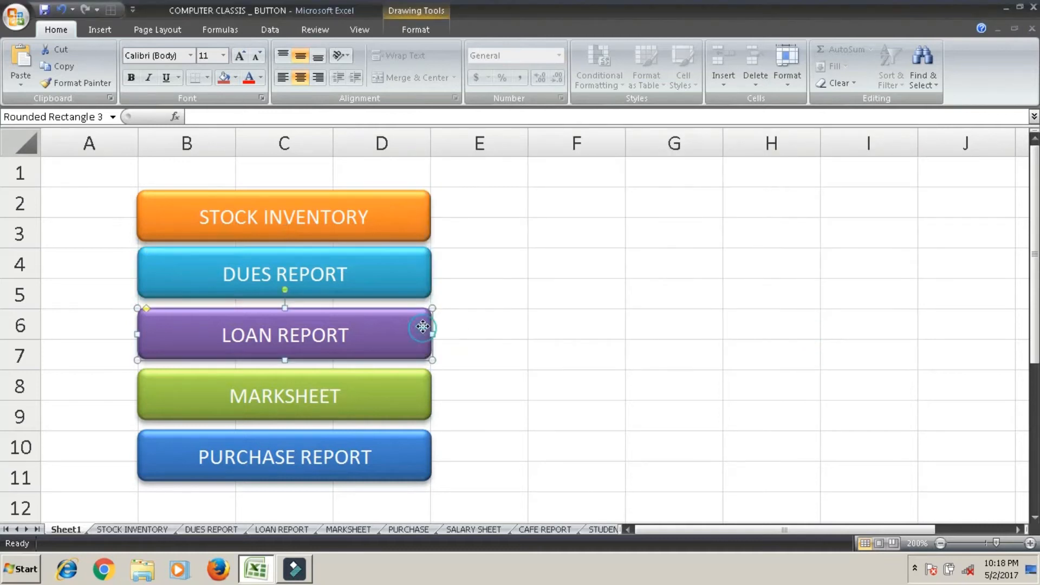
pyautogui.click(486, 460)
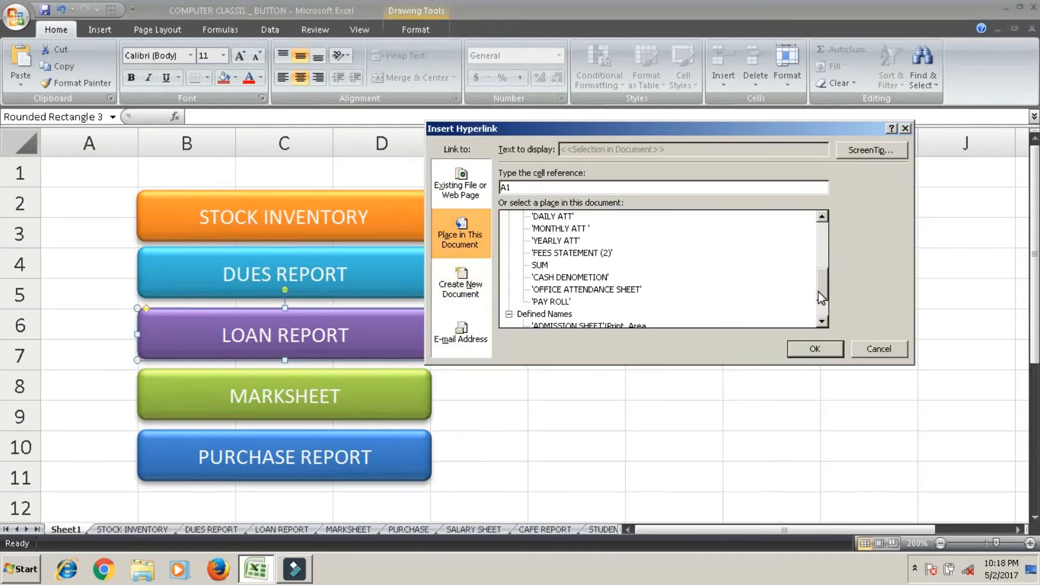
pyautogui.moveTo(822, 298); pyautogui.dragTo(821, 249)
pyautogui.click(579, 266)
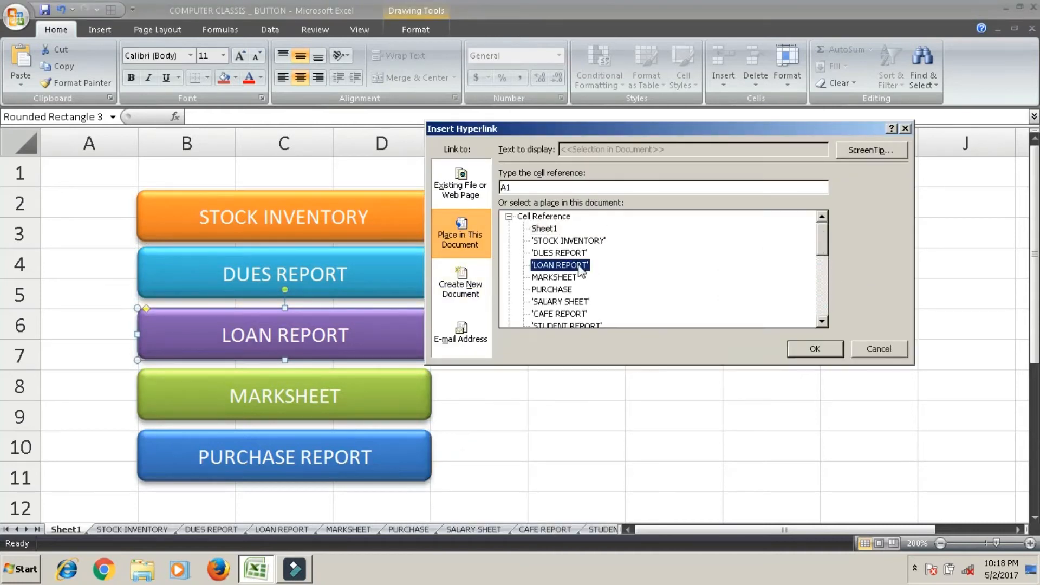
pyautogui.click(824, 350)
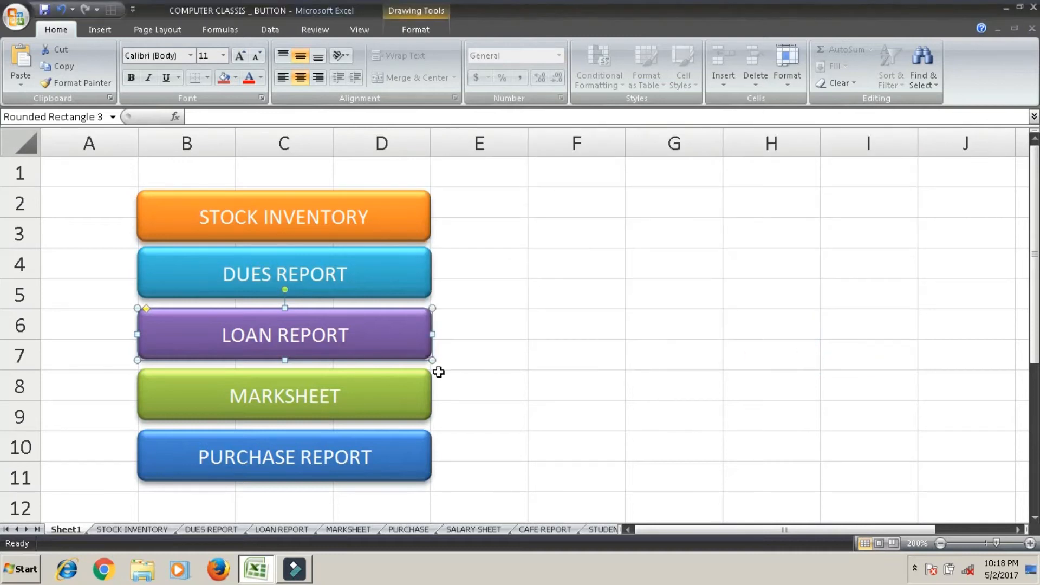
# Hyperlink the MARKSHEET button to the MARKSHEET sheet in this document.
pyautogui.rightClick(429, 374)
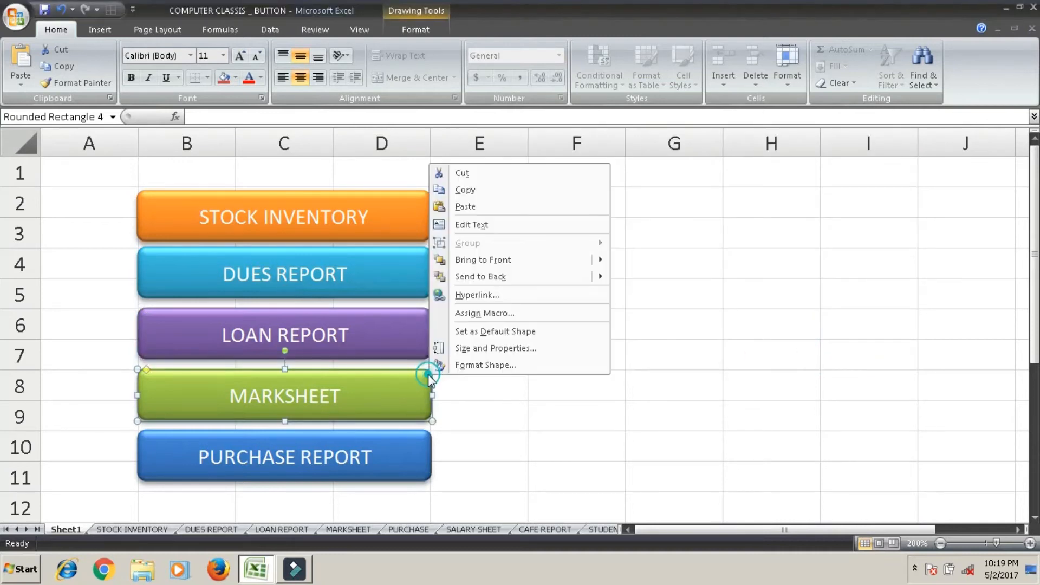
pyautogui.click(477, 296)
pyautogui.moveTo(823, 287); pyautogui.dragTo(754, 262)
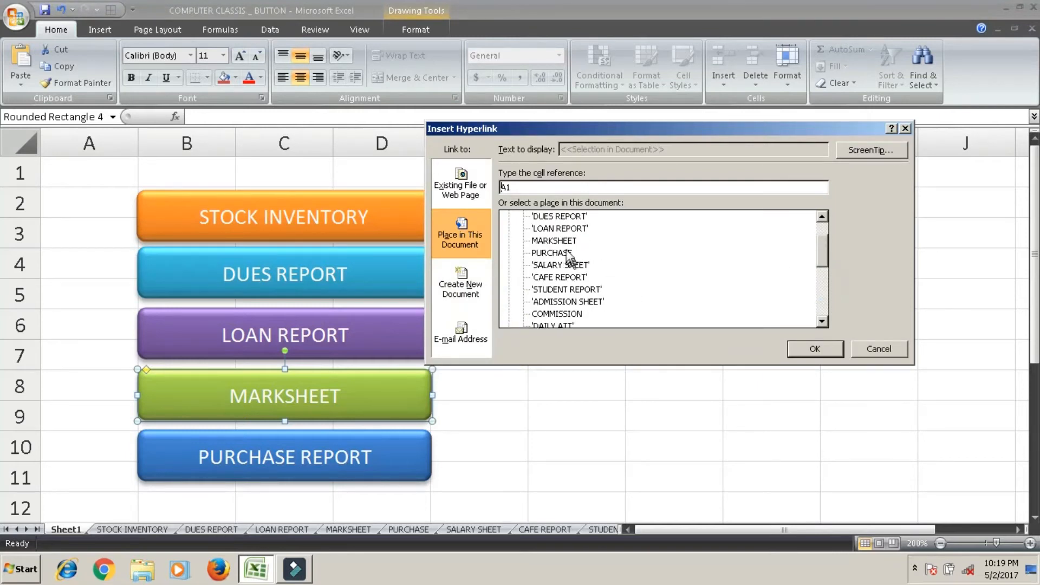
pyautogui.click(554, 240)
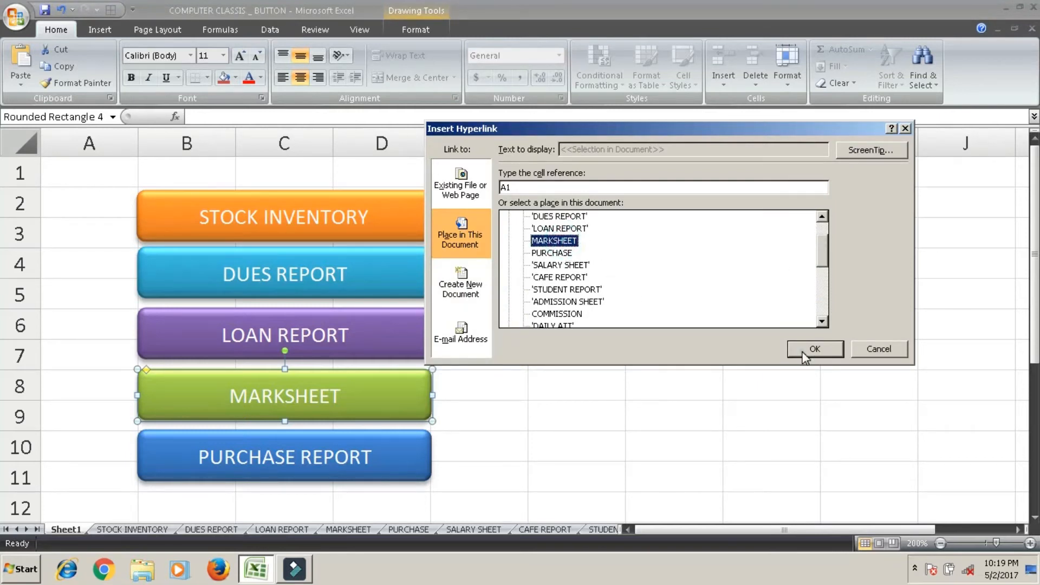
pyautogui.click(806, 350)
# Hyperlink the PURCHASE REPORT button to the PURCHASE sheet in this document and save the workbook.
pyautogui.click(419, 440)
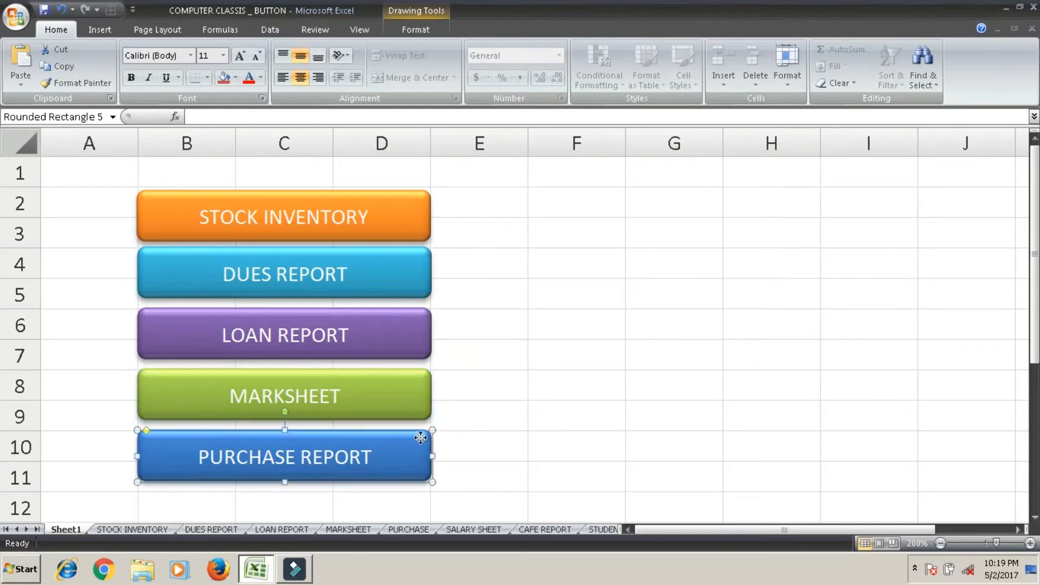
pyautogui.rightClick(422, 438)
pyautogui.click(484, 360)
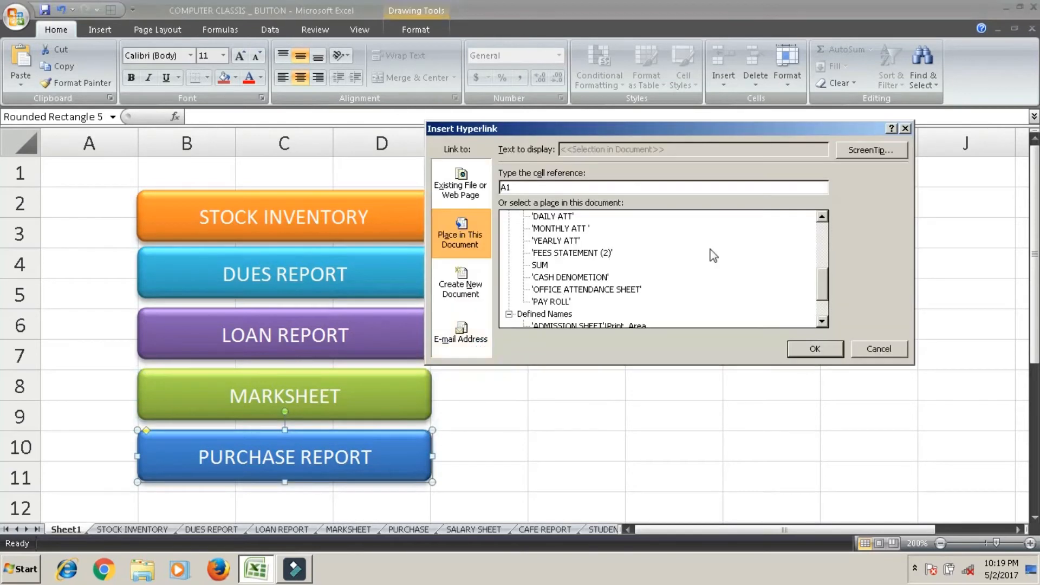
pyautogui.moveTo(822, 286); pyautogui.dragTo(824, 234)
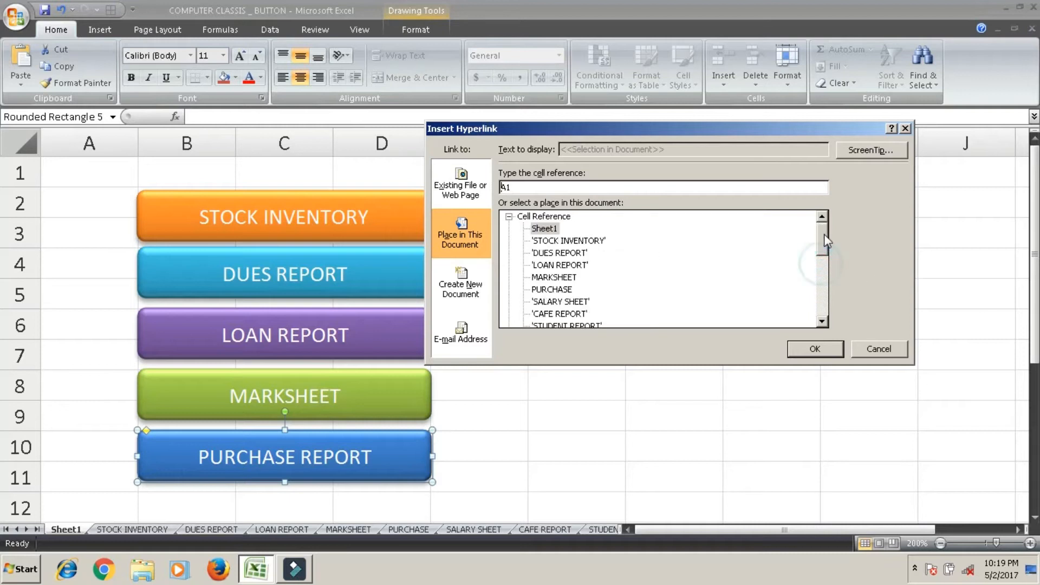
pyautogui.click(550, 289)
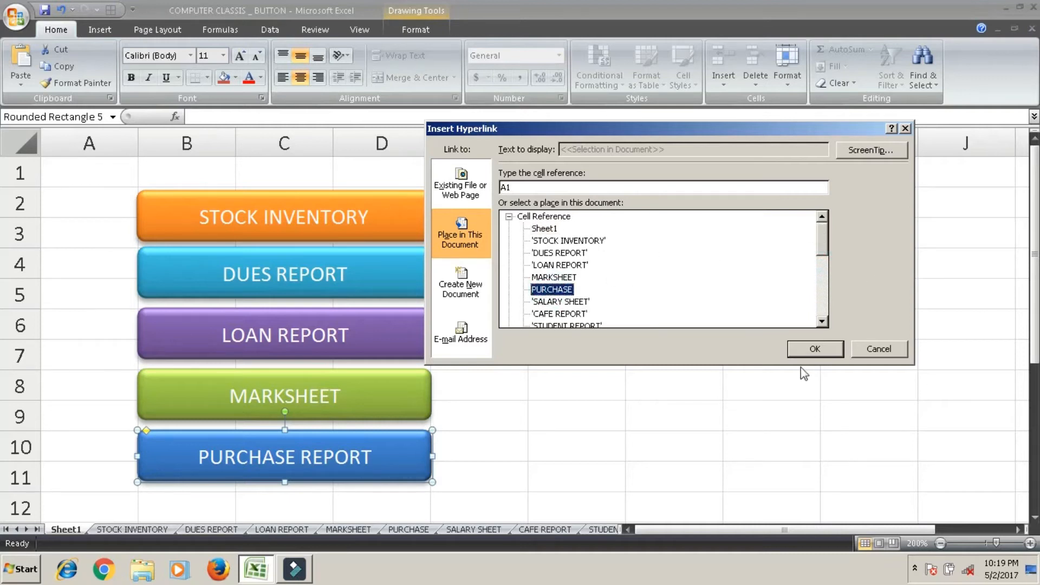
pyautogui.click(815, 350)
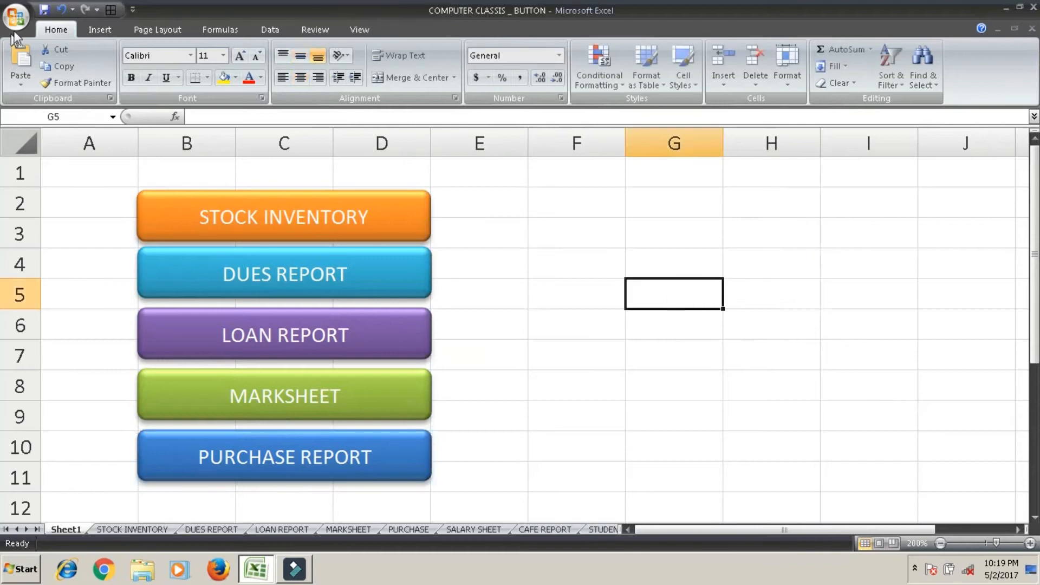
pyautogui.click(43, 10)
pyautogui.click(639, 225)
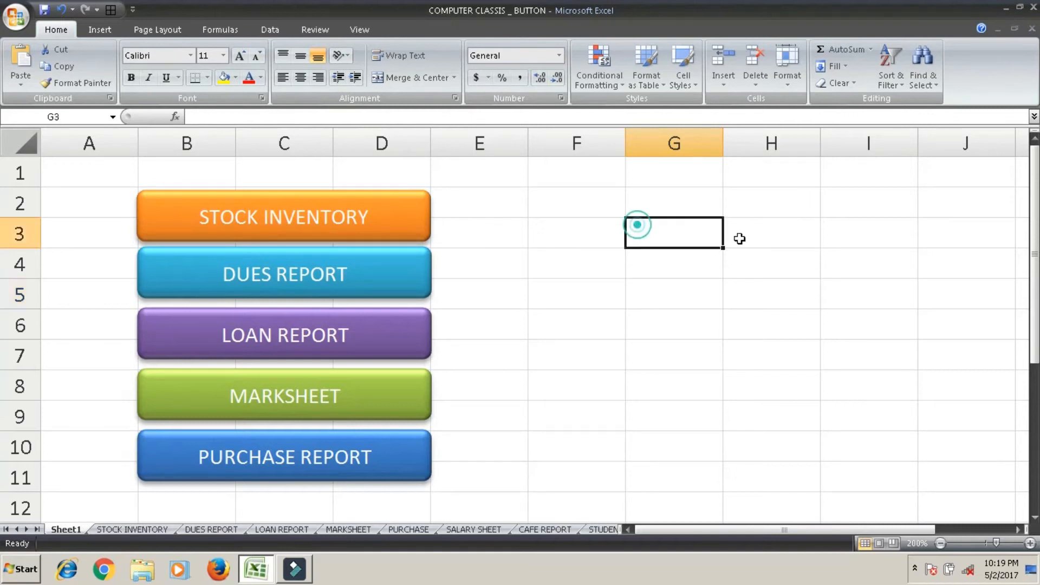
# Test the MARKSHEET and PURCHASE REPORT button links, returning to Sheet1 after each one.
pyautogui.click(387, 393)
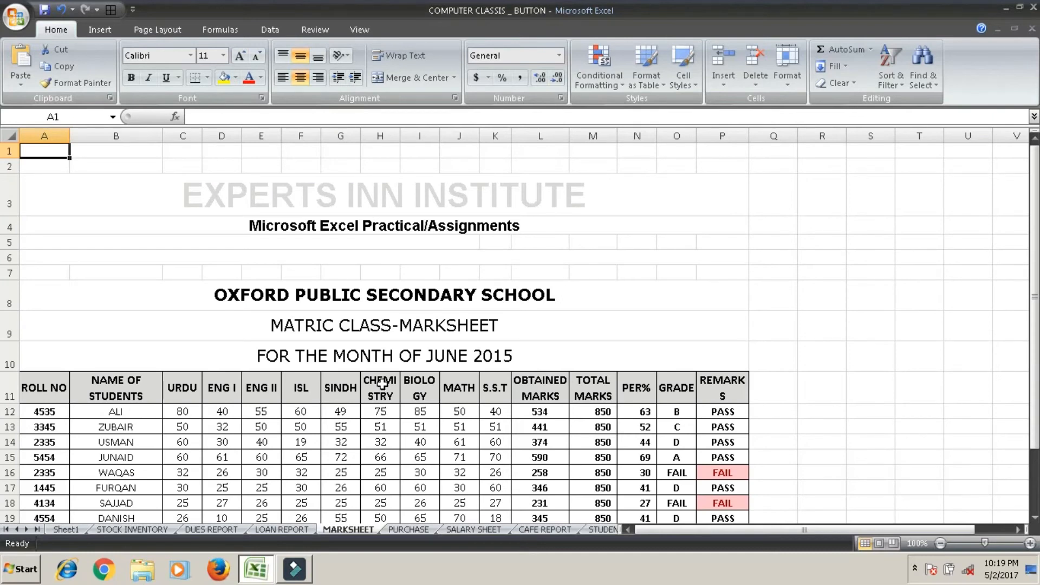
pyautogui.click(61, 530)
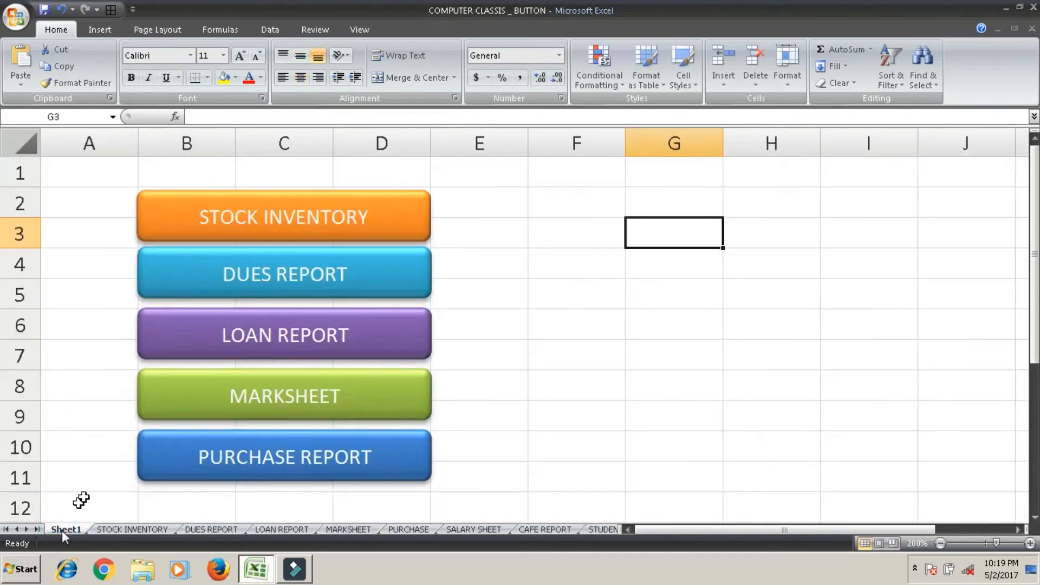
pyautogui.click(277, 460)
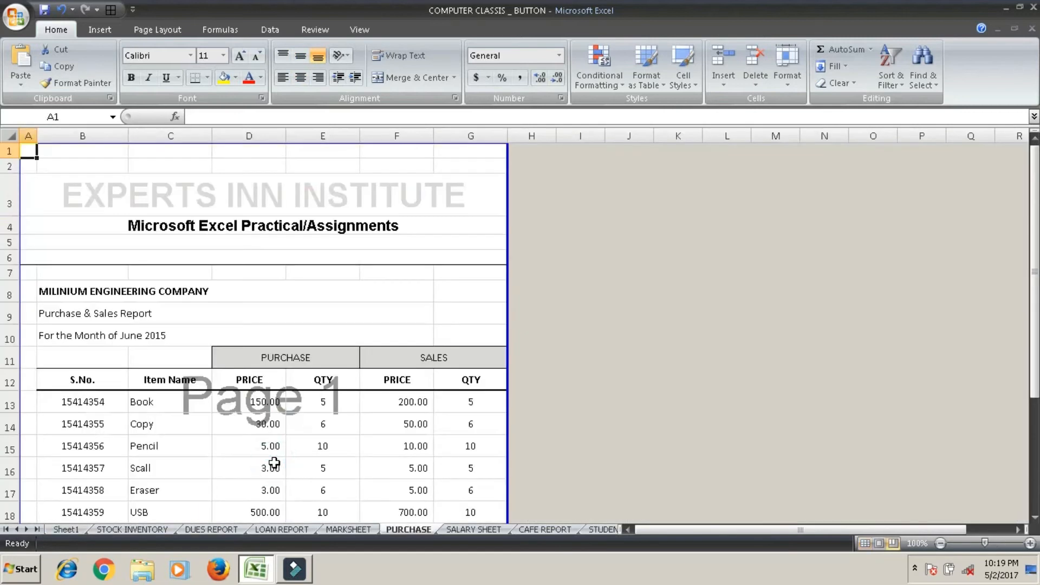
pyautogui.click(65, 530)
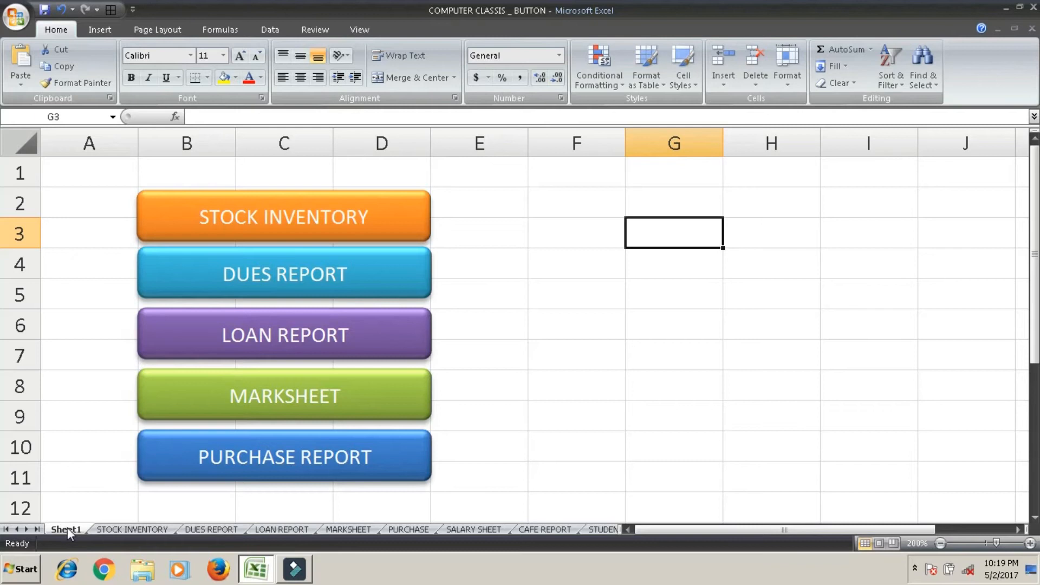
# Rename Sheet1 as INDEX-BUTTON.
pyautogui.doubleClick(68, 528)
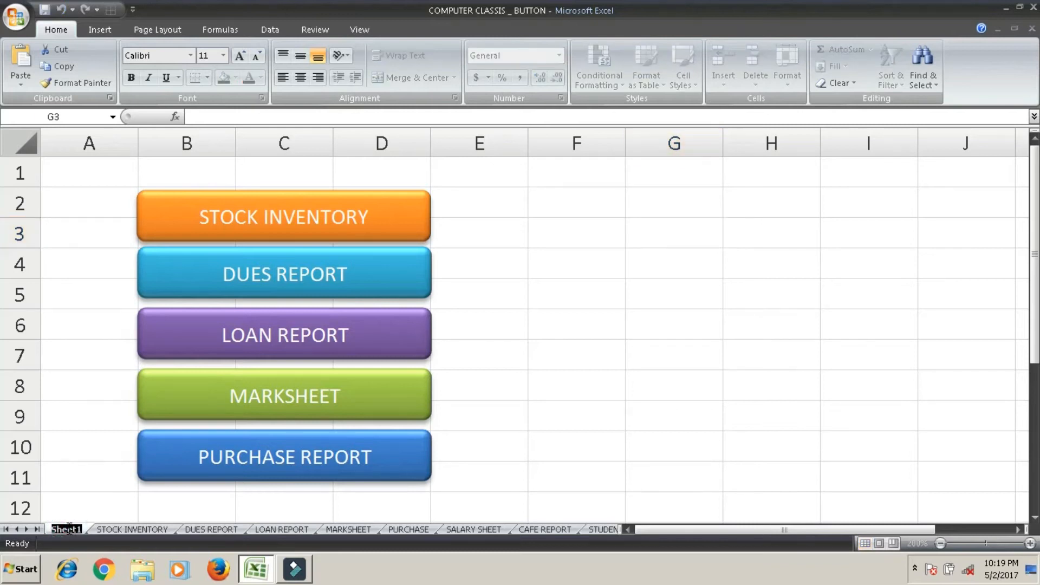
pyautogui.write('INDEX')
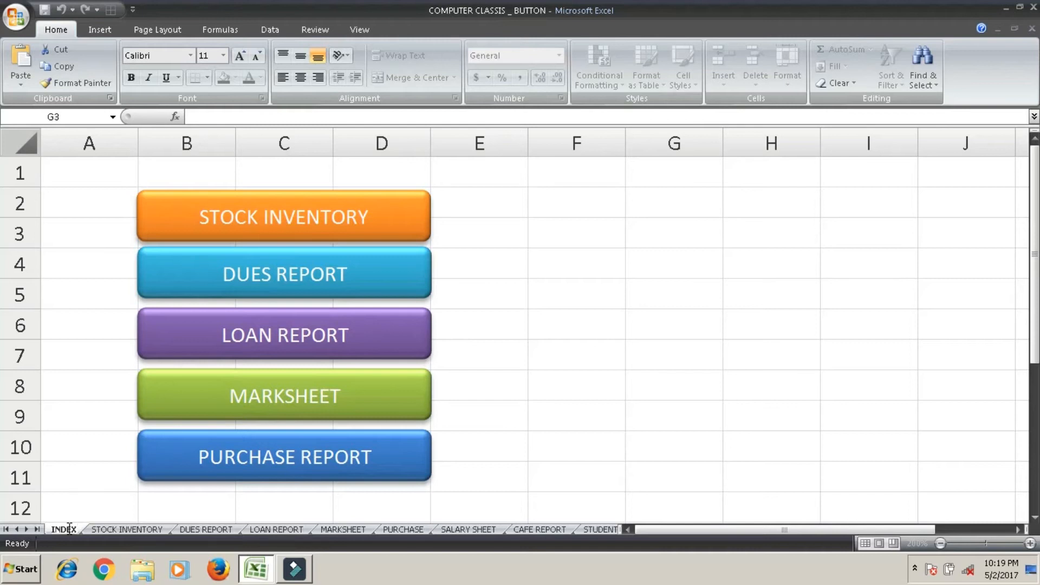
pyautogui.write('-B')
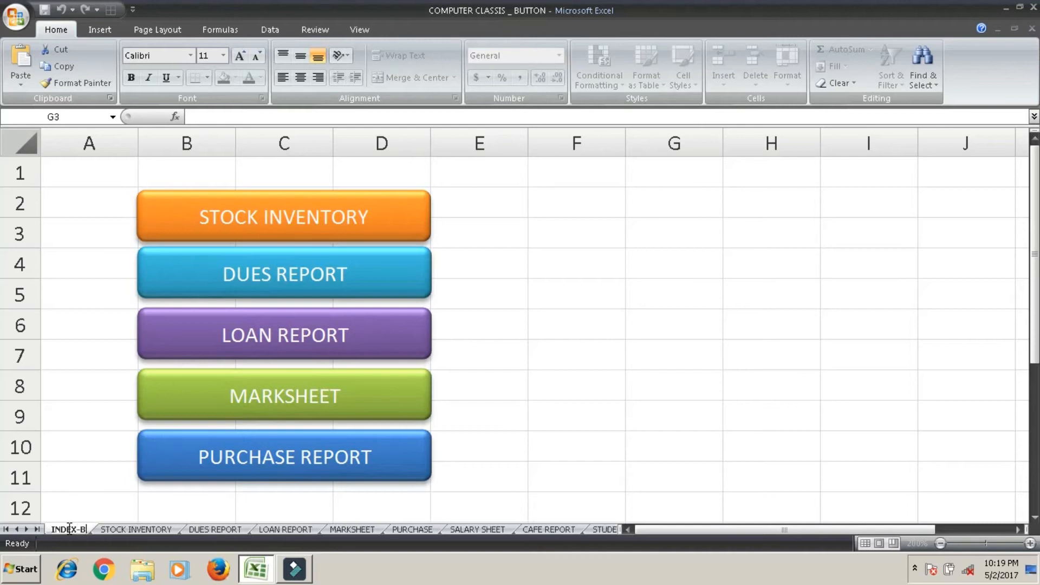
pyautogui.write('UTTON')
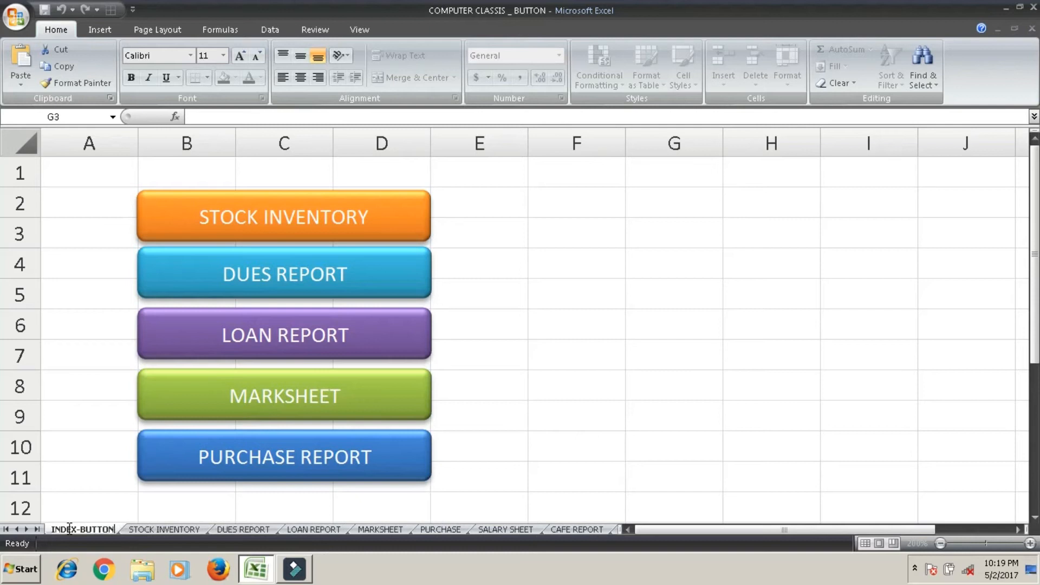
pyautogui.click(607, 249)
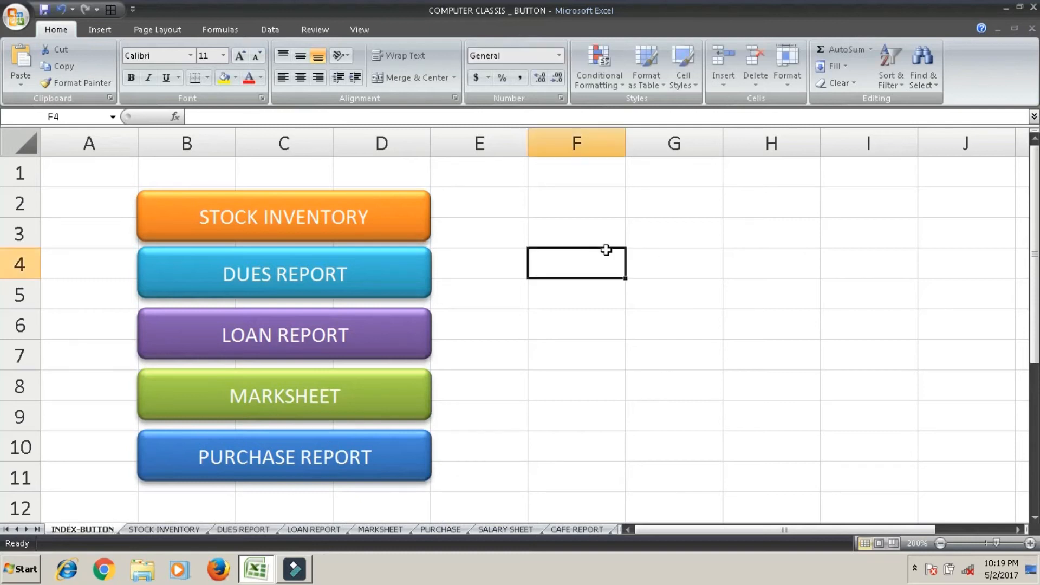
# Test the LOAN REPORT button's link and return to the INDEX-BUTTON sheet.
pyautogui.click(336, 332)
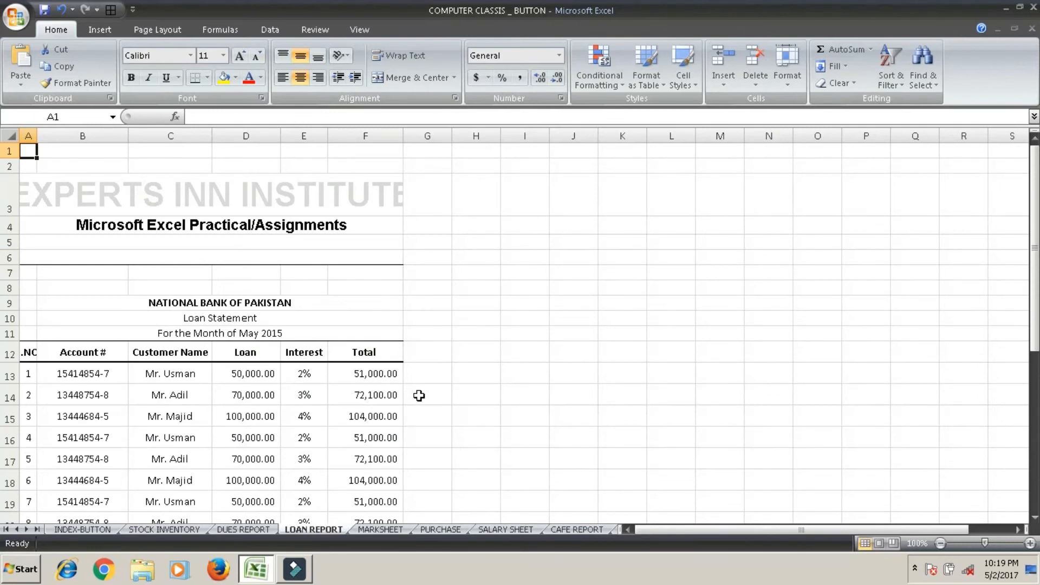
pyautogui.click(88, 528)
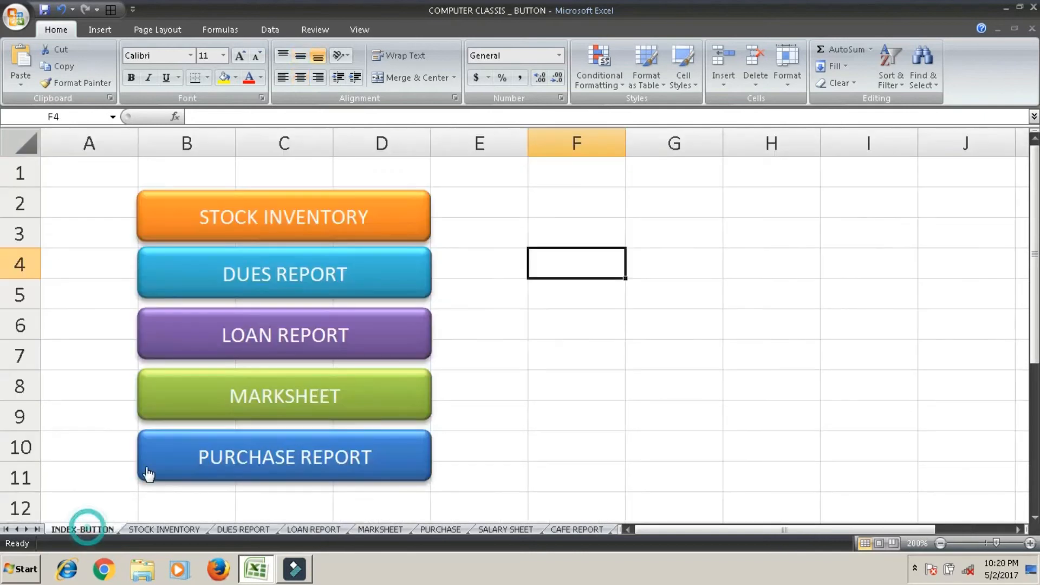
# Draw a left block arrow about 1.1" wide and 0.39" high above the heading on the STOCK INVENTORY sheet, around B2:B3.
pyautogui.click(130, 530)
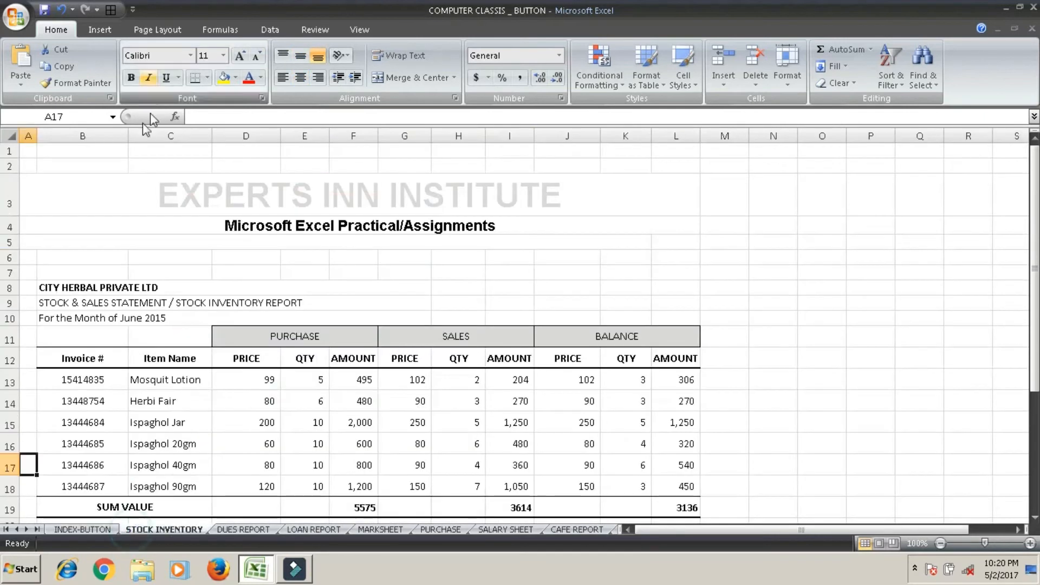
pyautogui.click(100, 30)
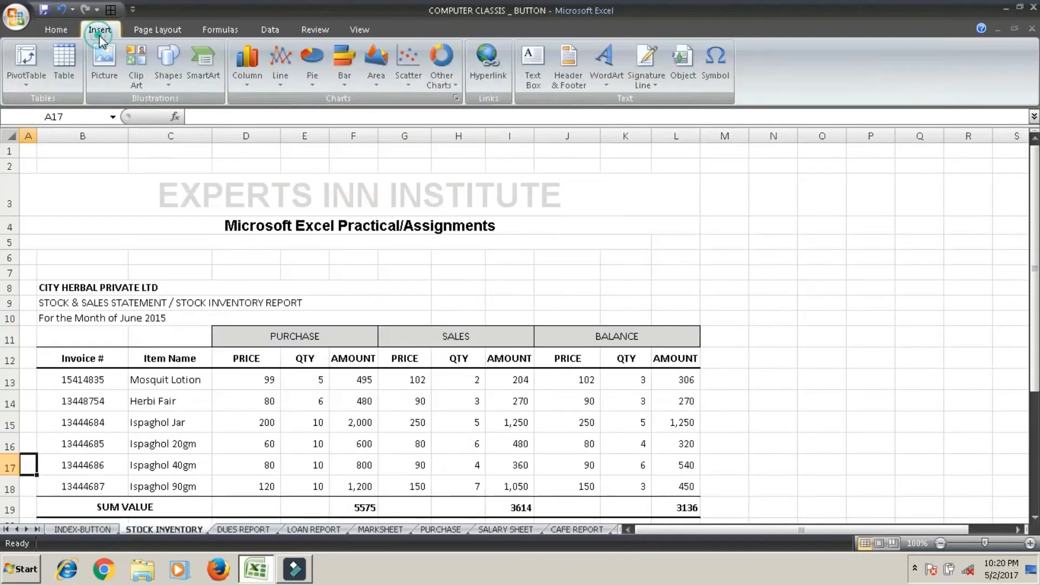
pyautogui.click(172, 81)
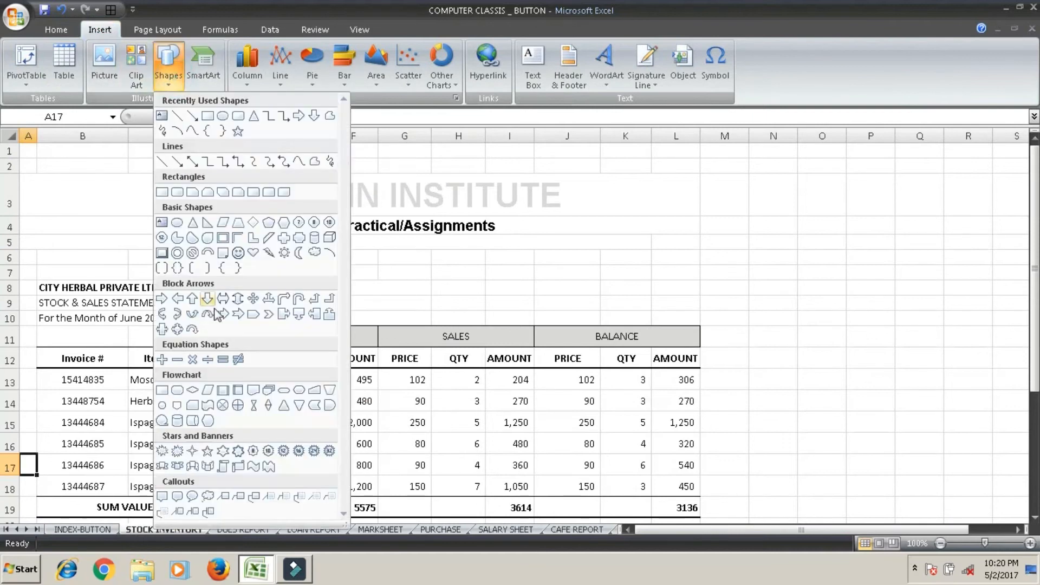
pyautogui.click(176, 299)
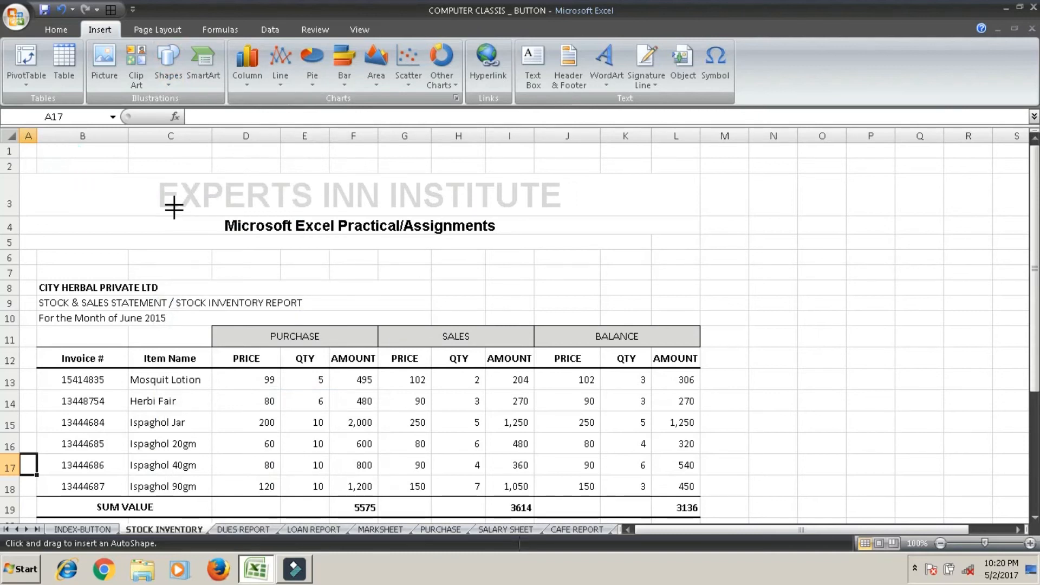
pyautogui.moveTo(149, 190); pyautogui.dragTo(68, 163)
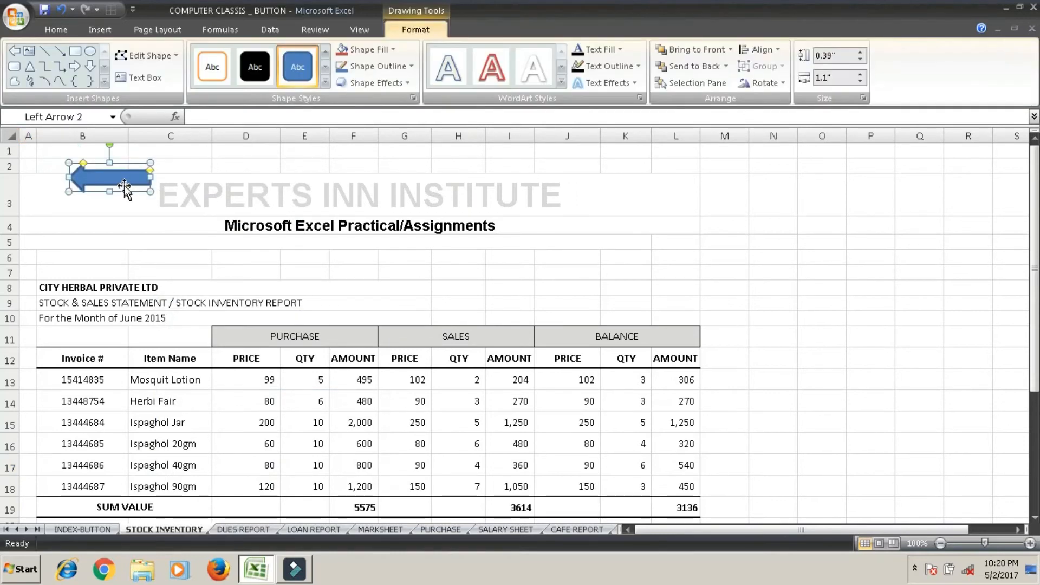
pyautogui.rightClick(126, 185)
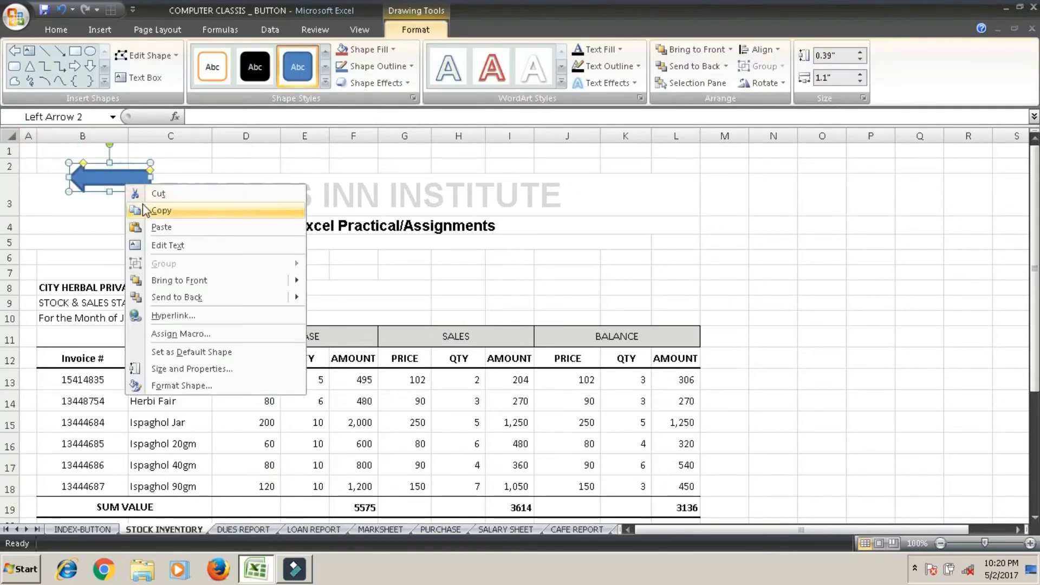
pyautogui.click(182, 315)
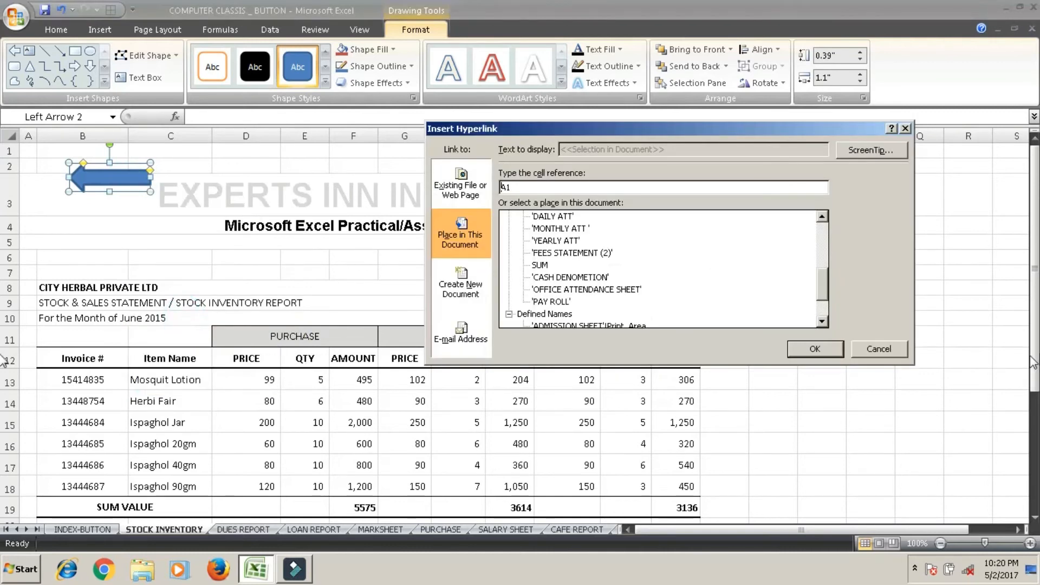
pyautogui.click(861, 347)
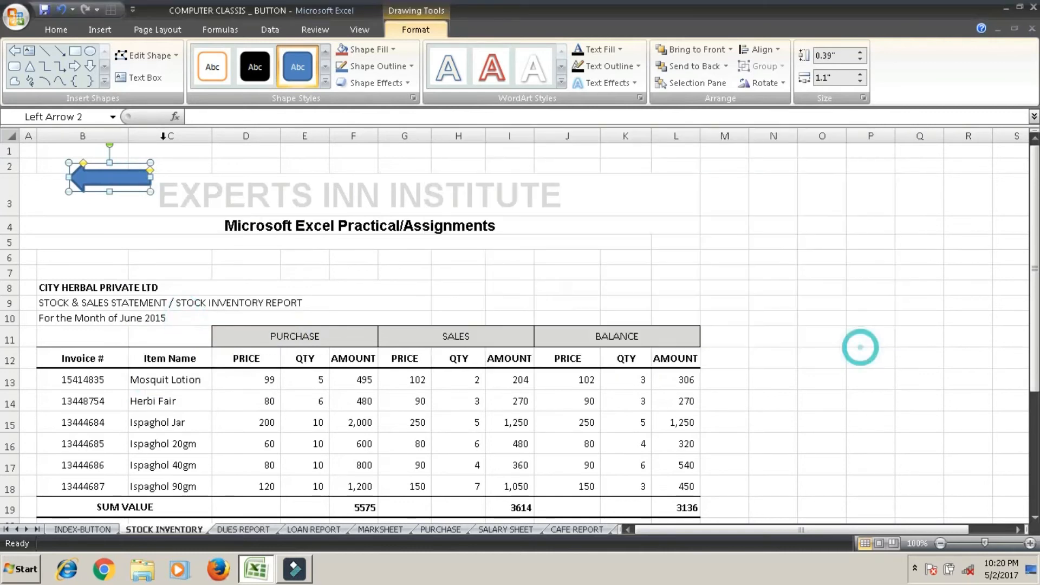
# Label the left arrow INDEX and apply the glossy orange shape style from the last row of the style gallery.
pyautogui.rightClick(141, 181)
pyautogui.click(168, 234)
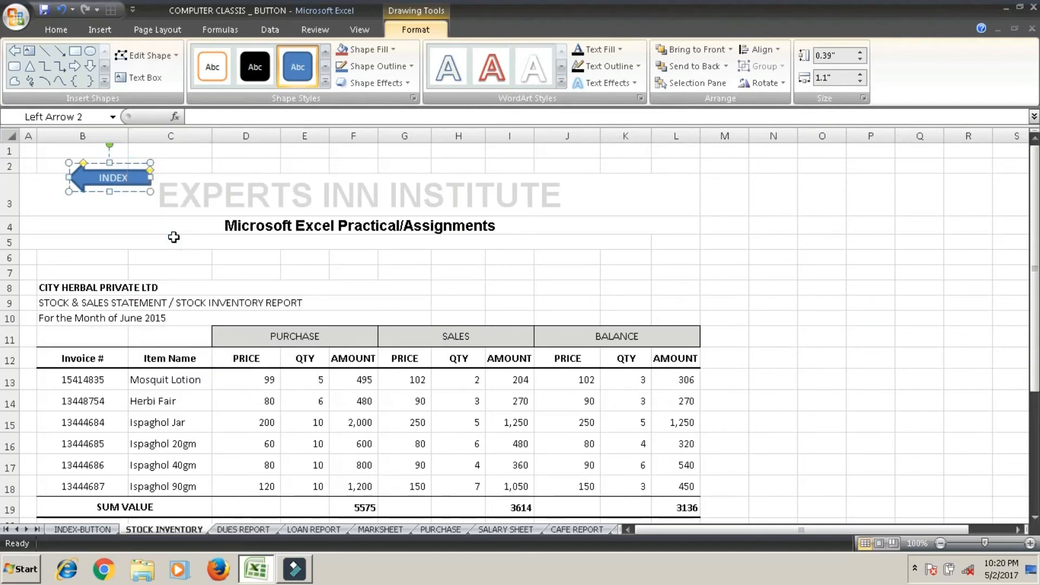
pyautogui.click(142, 168)
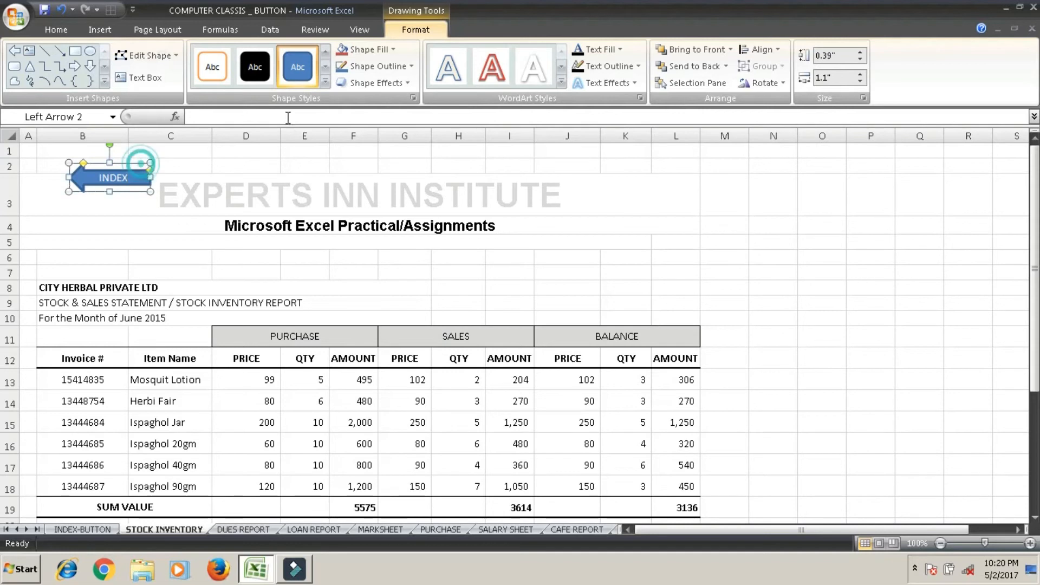
pyautogui.click(325, 88)
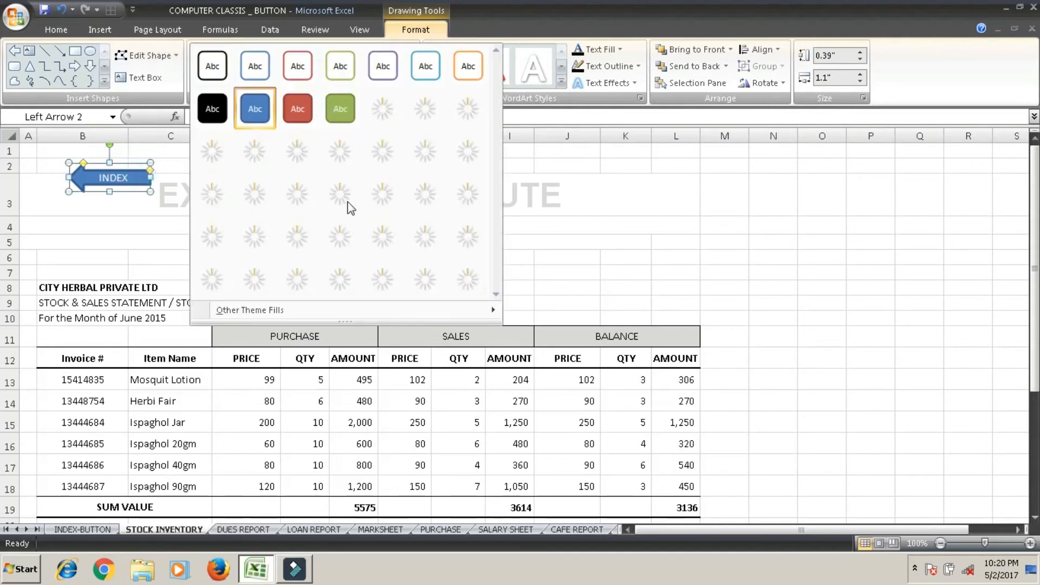
pyautogui.click(469, 285)
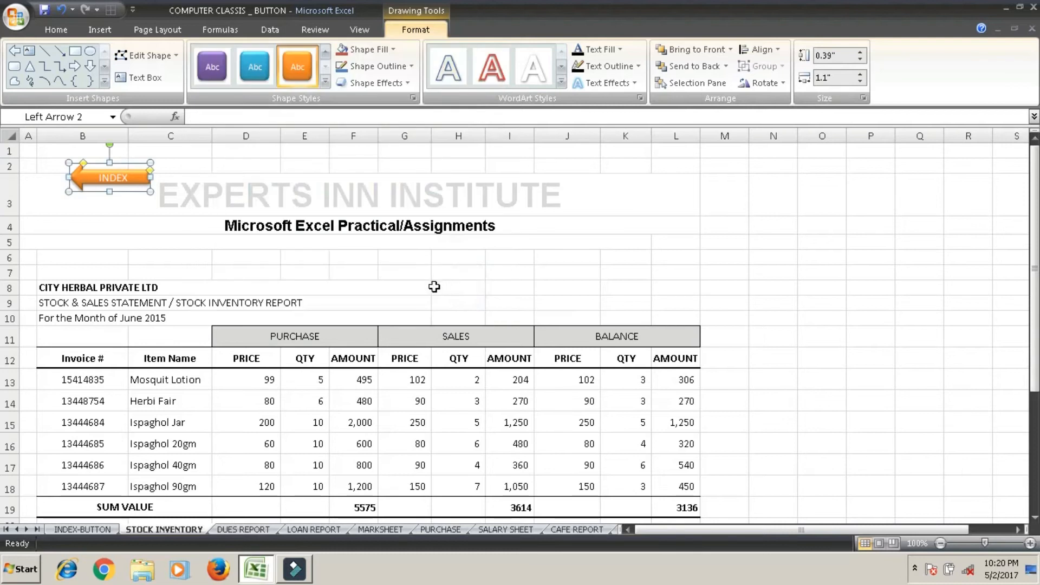
# Copy the orange INDEX arrow onto the DUES REPORT sheet at cell B2.
pyautogui.click(233, 531)
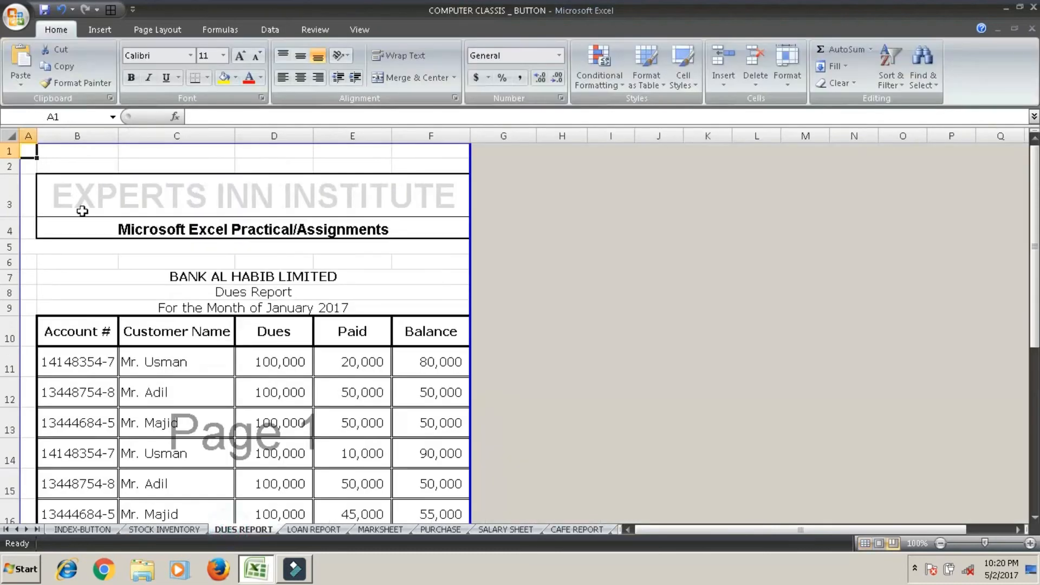
pyautogui.click(76, 165)
pyautogui.hotkey('ctrl', 'v')
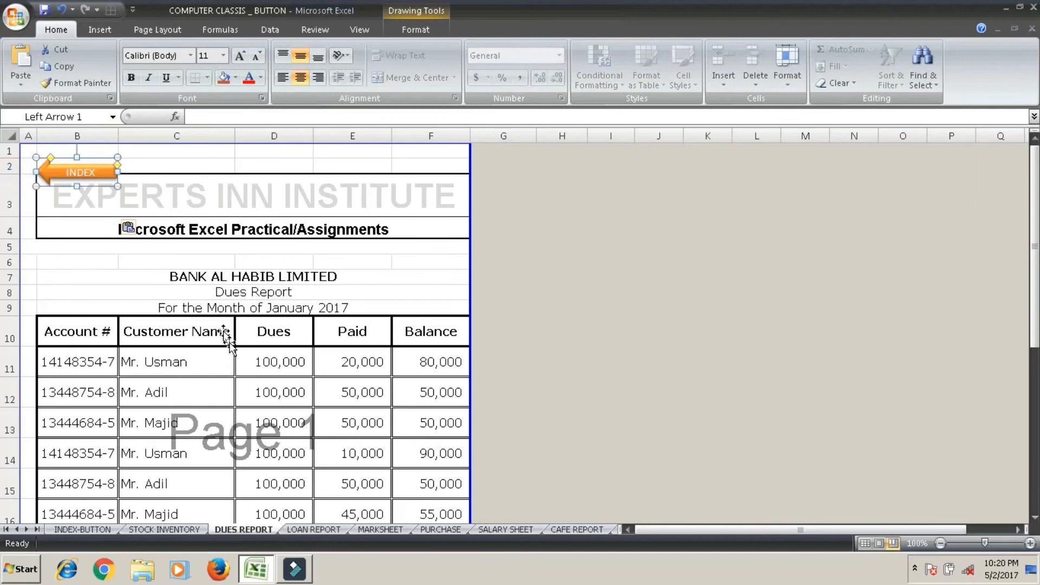
# Paste the INDEX arrow at cell A1 on both the LOAN REPORT and MARKSHEET sheets.
pyautogui.click(313, 530)
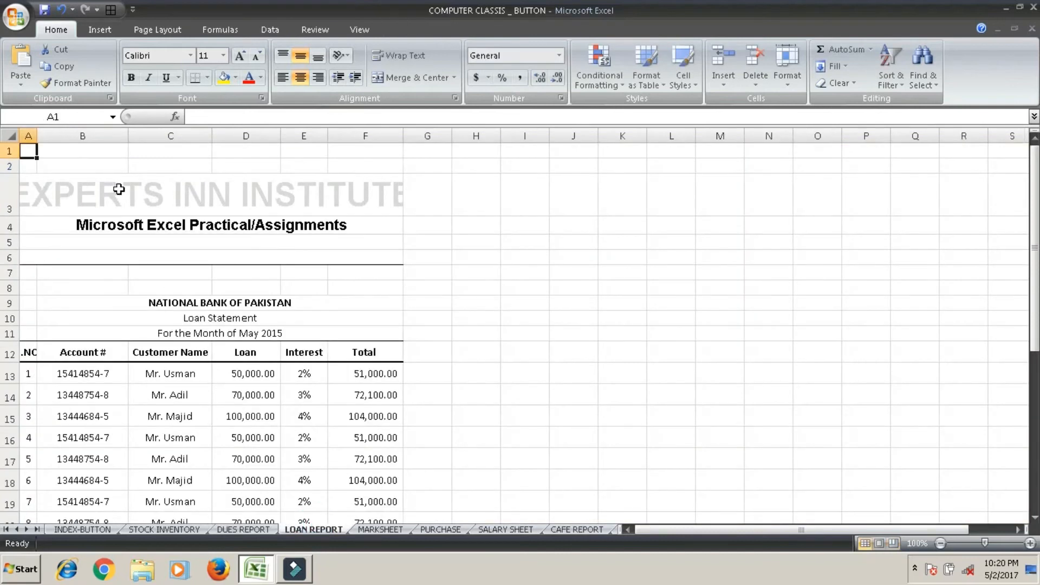
pyautogui.hotkey('ctrl', 'v')
pyautogui.click(380, 530)
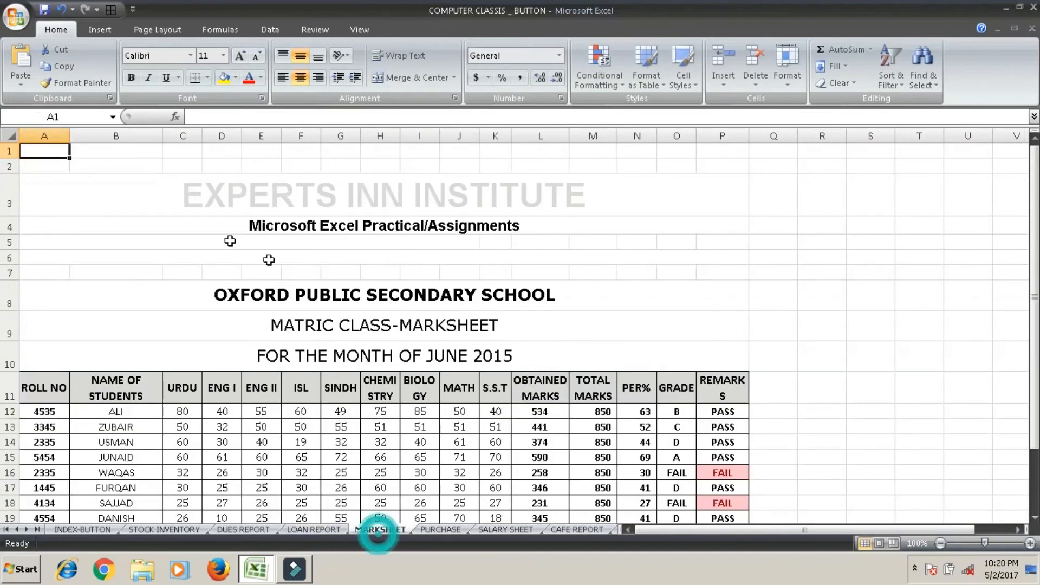
pyautogui.hotkey('ctrl', 'v')
pyautogui.click(440, 531)
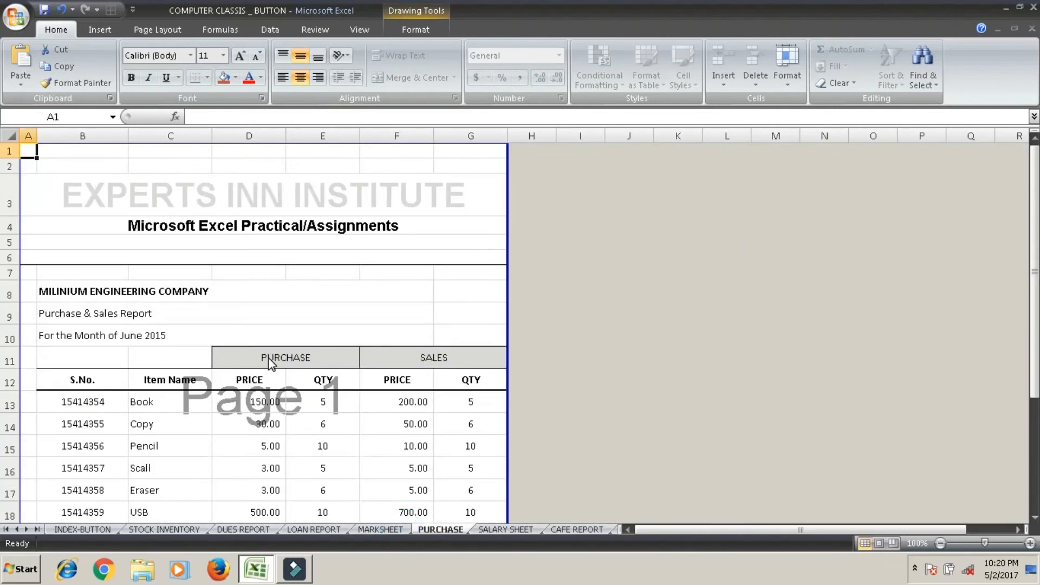
pyautogui.hotkey('ctrl', 'v')
pyautogui.press('Delete')
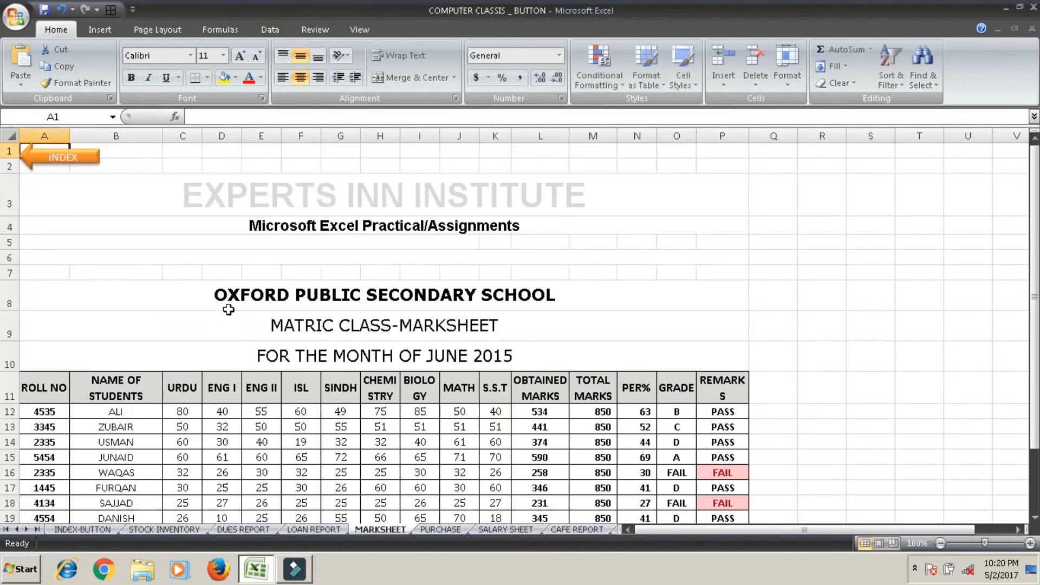
# Paste the INDEX arrow at cell B1 on the PURCHASE sheet.
pyautogui.click(441, 529)
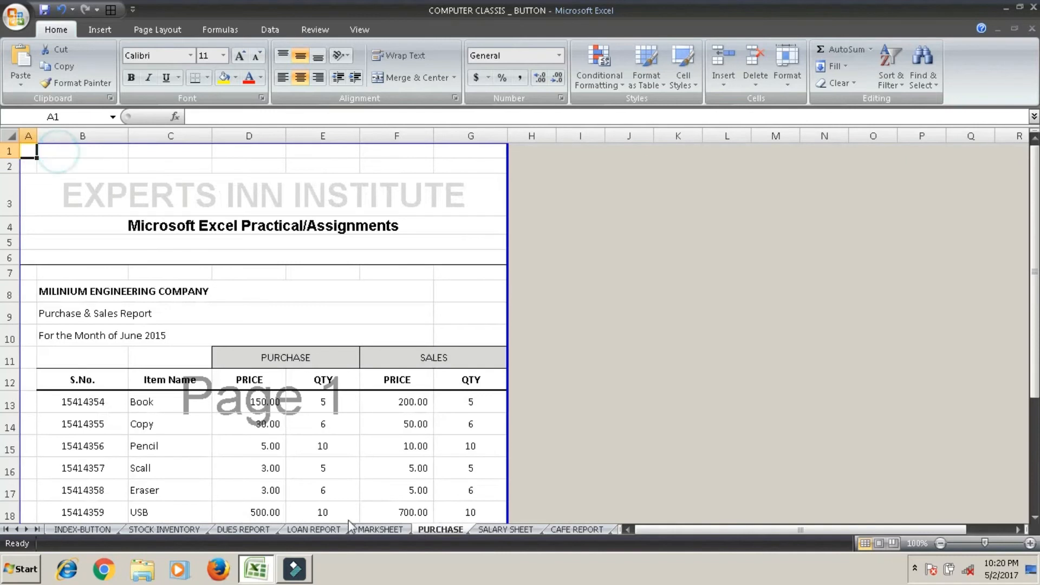
pyautogui.click(63, 154)
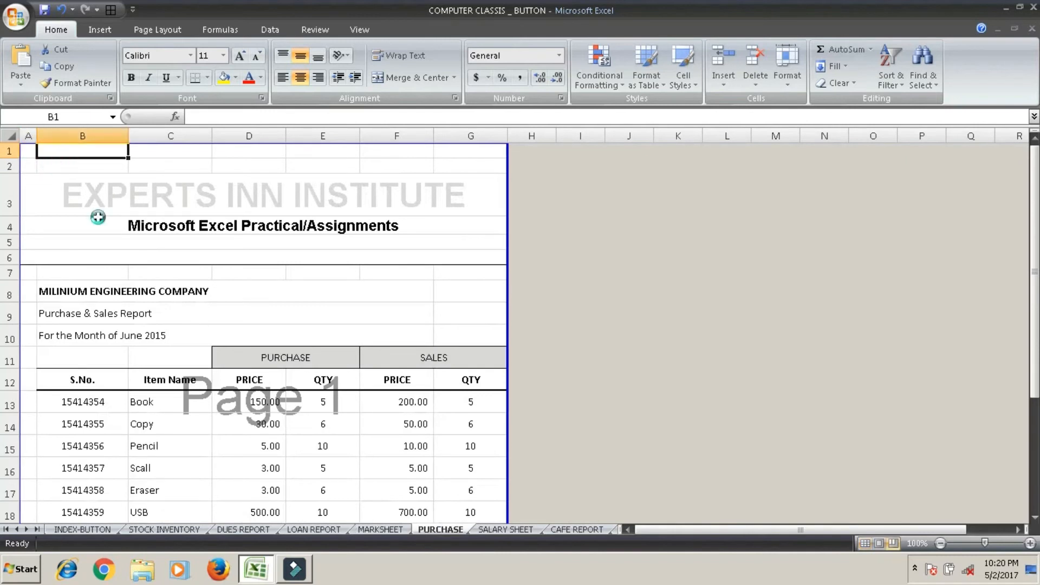
pyautogui.hotkey('ctrl', 'v')
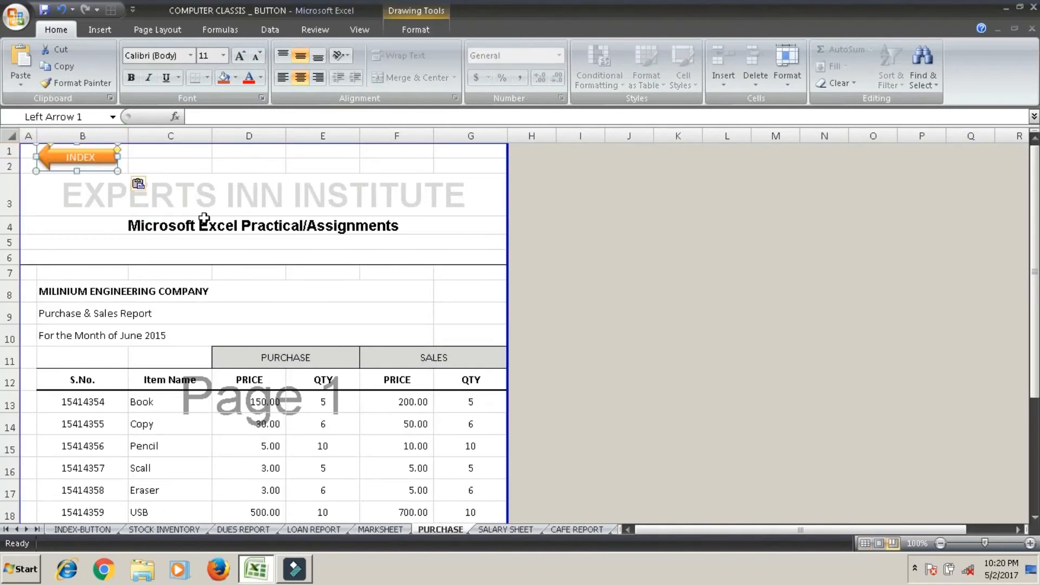
pyautogui.click(180, 157)
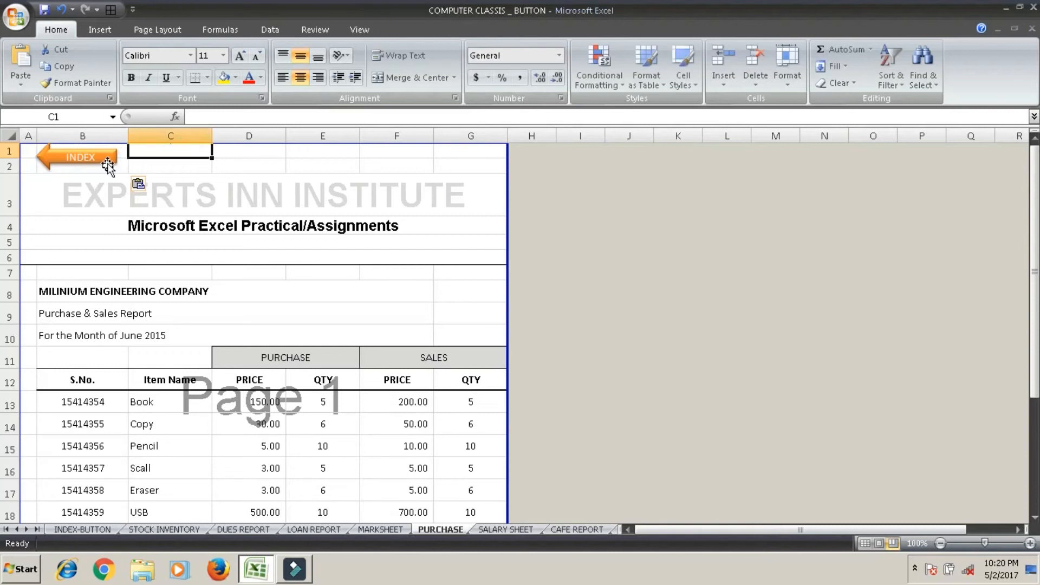
pyautogui.rightClick(108, 164)
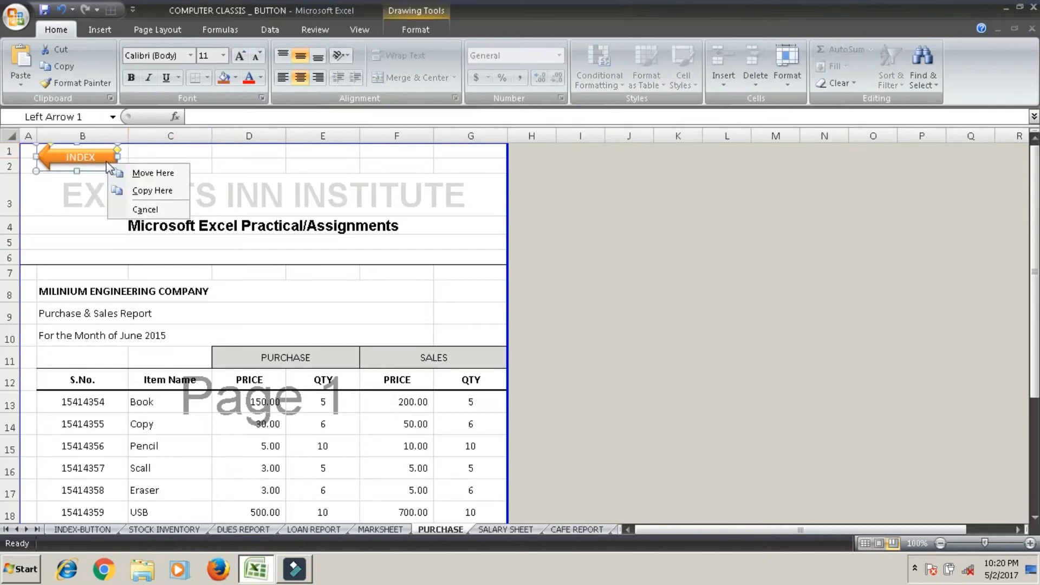
pyautogui.click(285, 168)
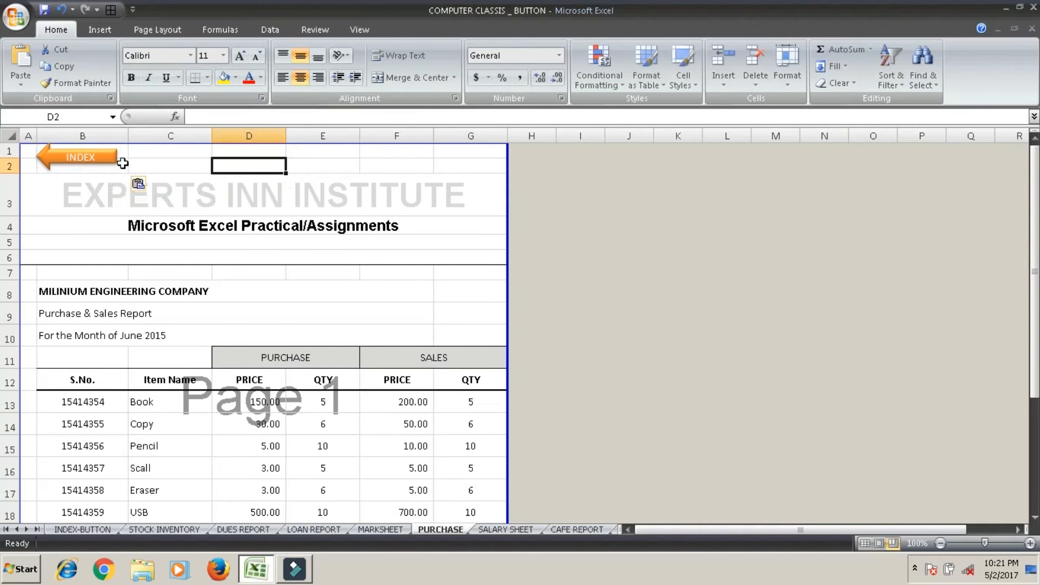
# Hyperlink the INDEX arrow on the PURCHASE sheet to cell A1 of the INDEX-BUTTON sheet in this document.
pyautogui.rightClick(104, 164)
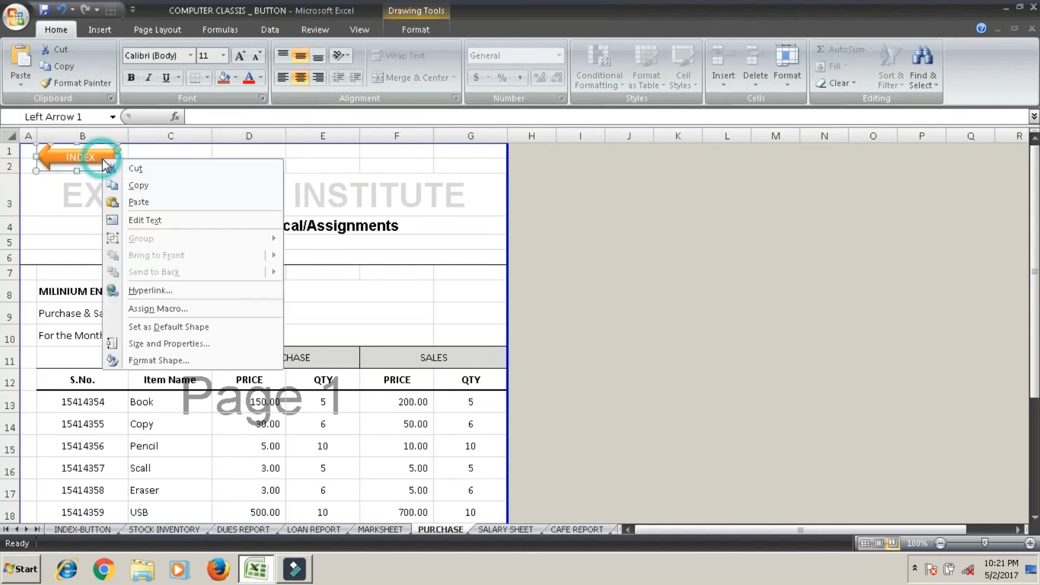
pyautogui.click(180, 293)
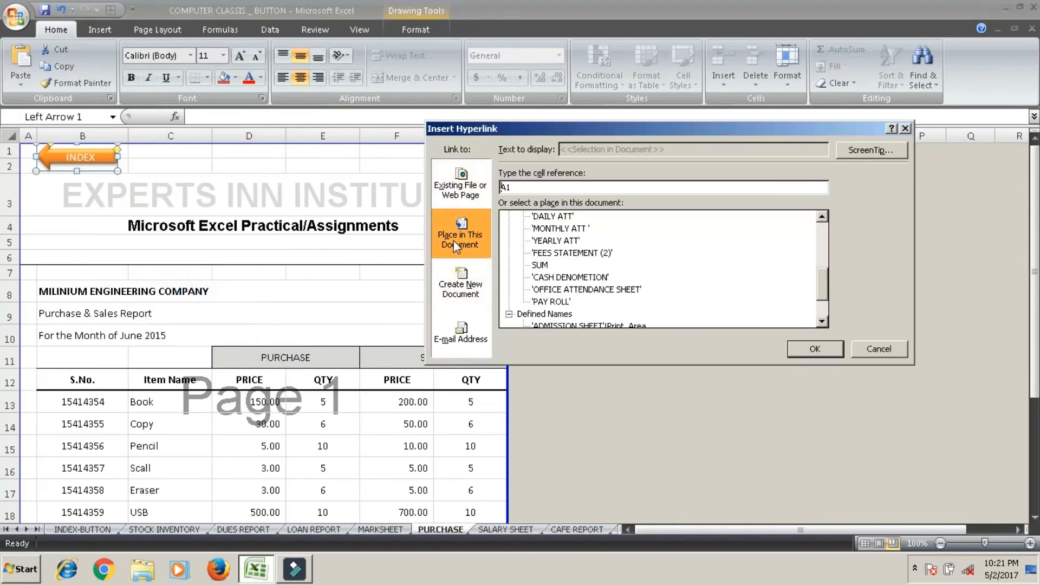
pyautogui.moveTo(824, 297); pyautogui.dragTo(818, 238)
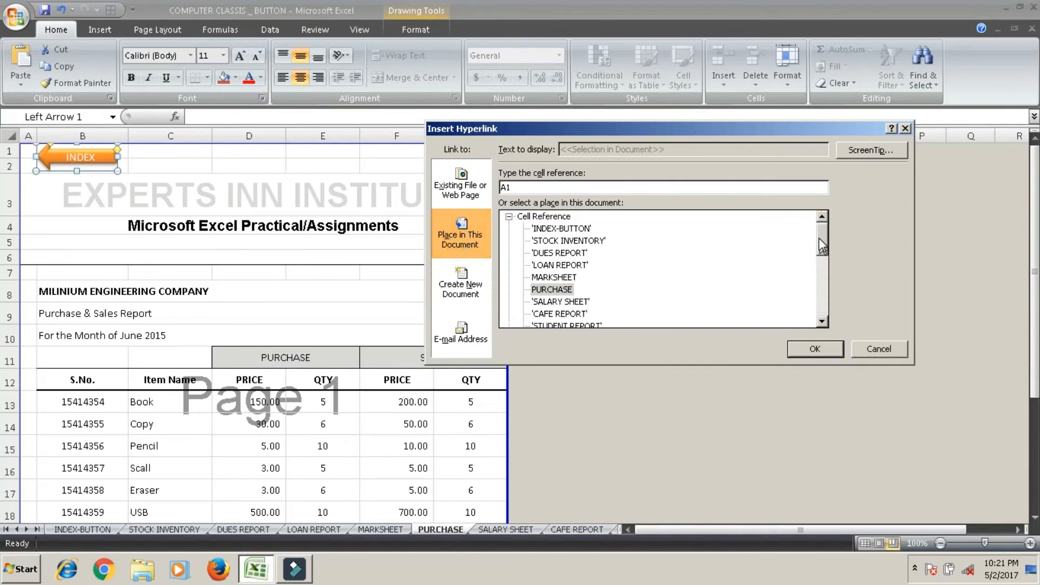
pyautogui.click(580, 229)
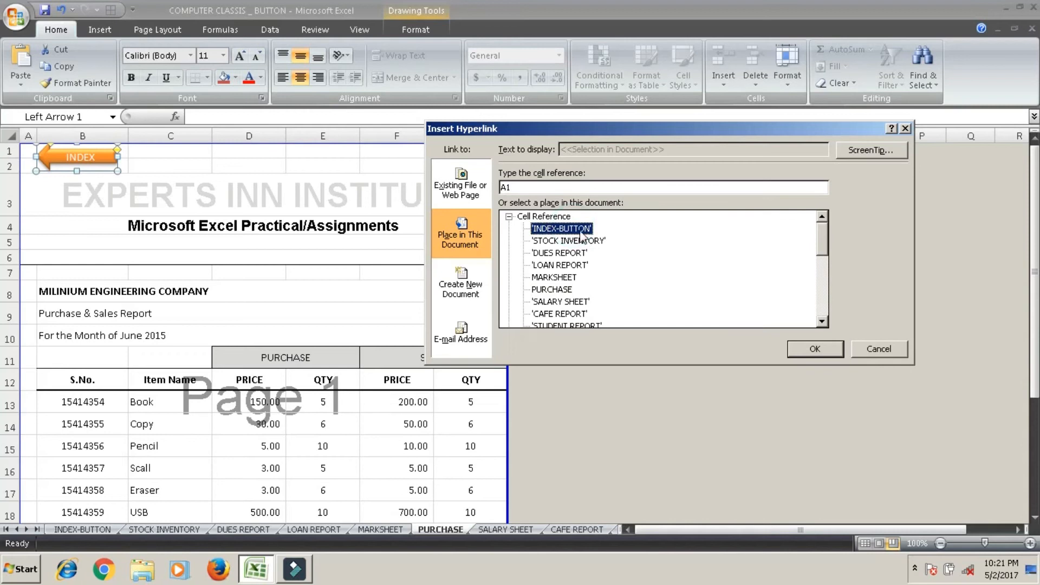
pyautogui.click(800, 351)
# Hyperlink the INDEX arrow on the MARKSHEET sheet to cell A1 of the INDEX-BUTTON sheet.
pyautogui.click(390, 529)
pyautogui.keyDown('ctrl'); pyautogui.click(79, 157); pyautogui.keyUp('ctrl')
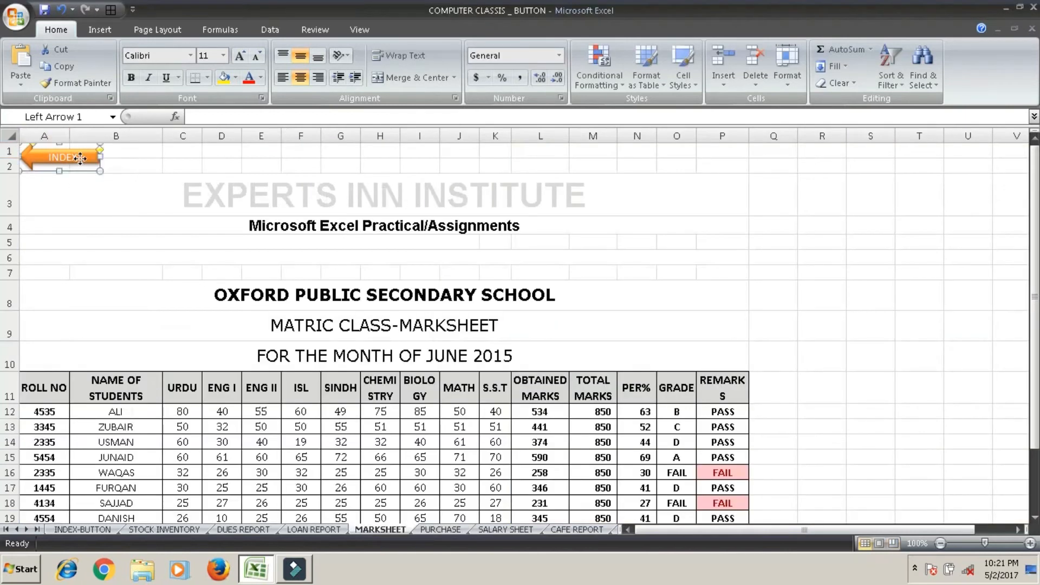
pyautogui.rightClick(82, 160)
pyautogui.click(149, 291)
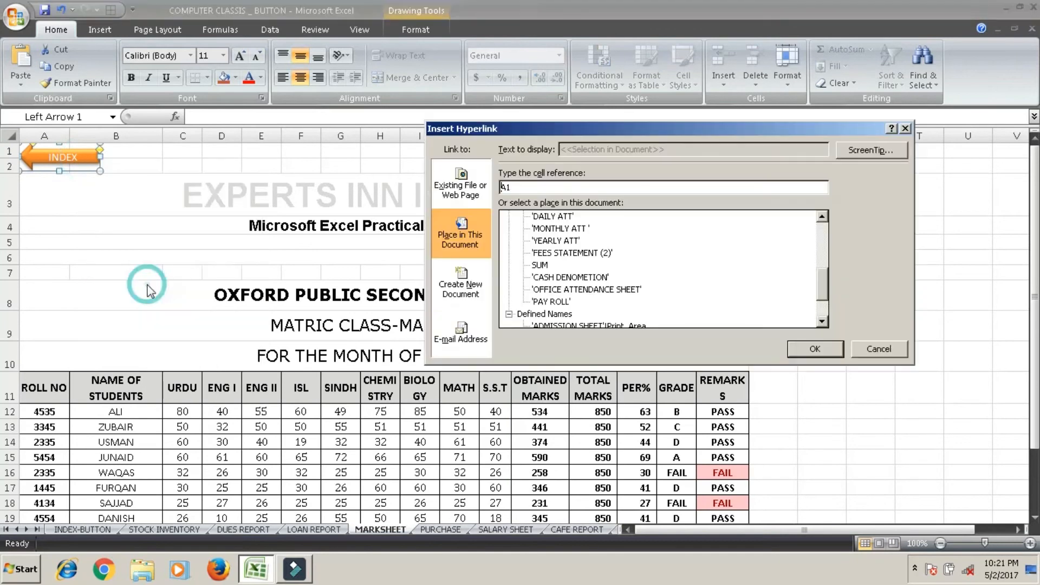
pyautogui.moveTo(824, 293); pyautogui.dragTo(824, 228)
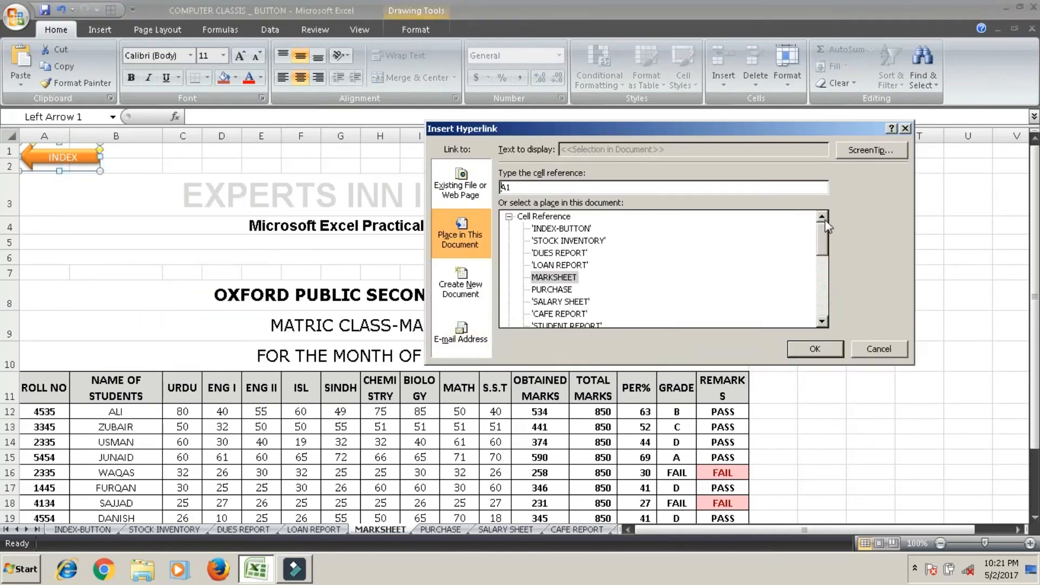
pyautogui.click(561, 228)
pyautogui.click(814, 349)
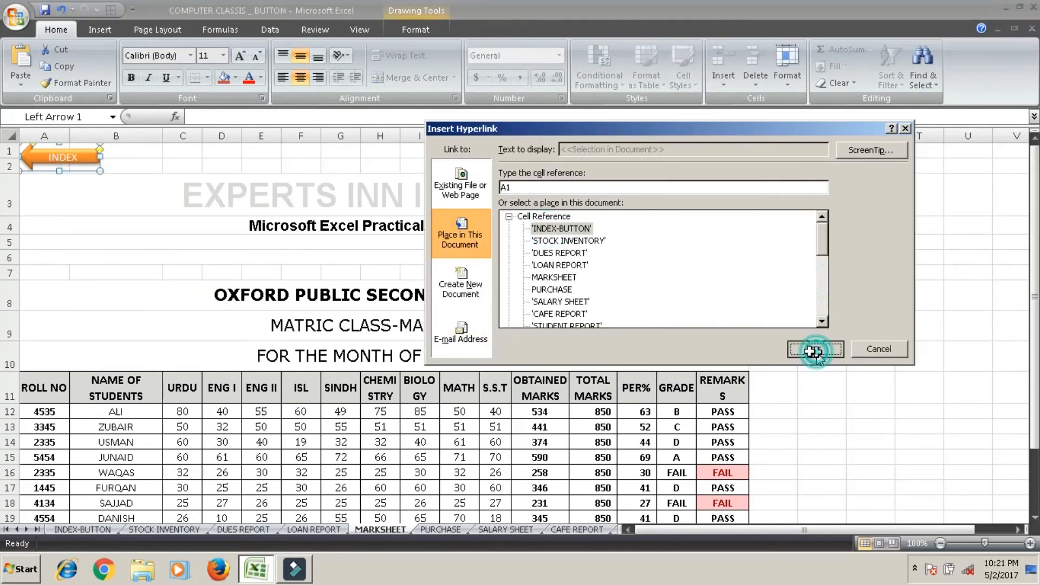
# Hyperlink the INDEX arrow on the LOAN REPORT sheet to cell A1 of the INDEX-BUTTON sheet.
pyautogui.click(325, 528)
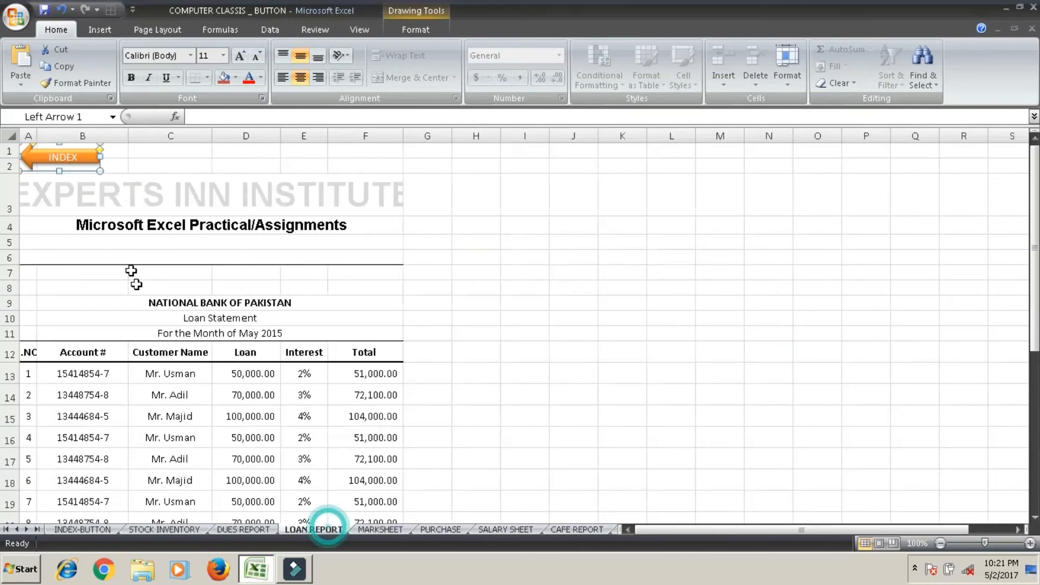
pyautogui.rightClick(89, 158)
pyautogui.click(121, 292)
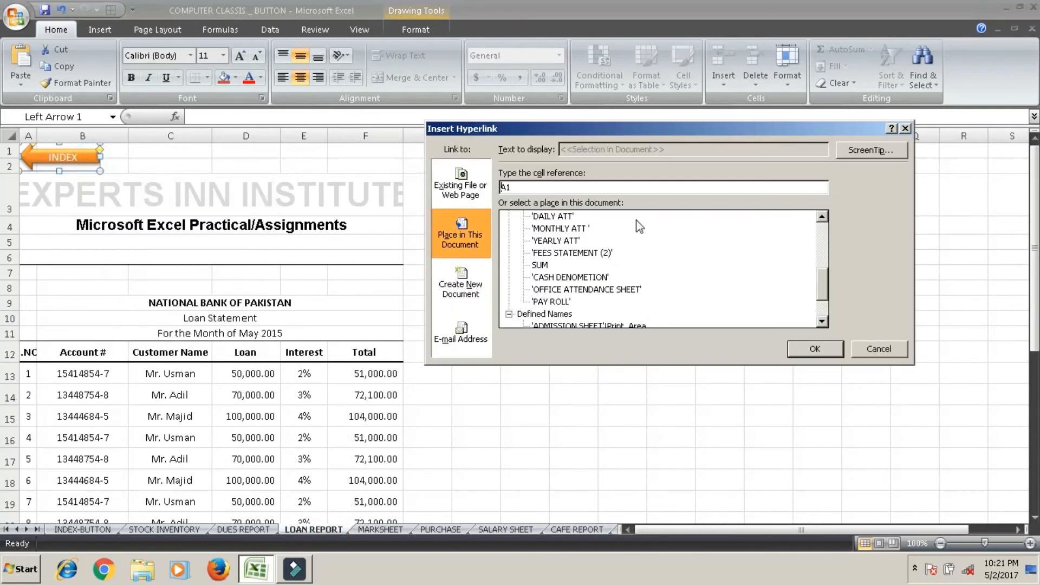
pyautogui.moveTo(820, 279); pyautogui.dragTo(822, 218)
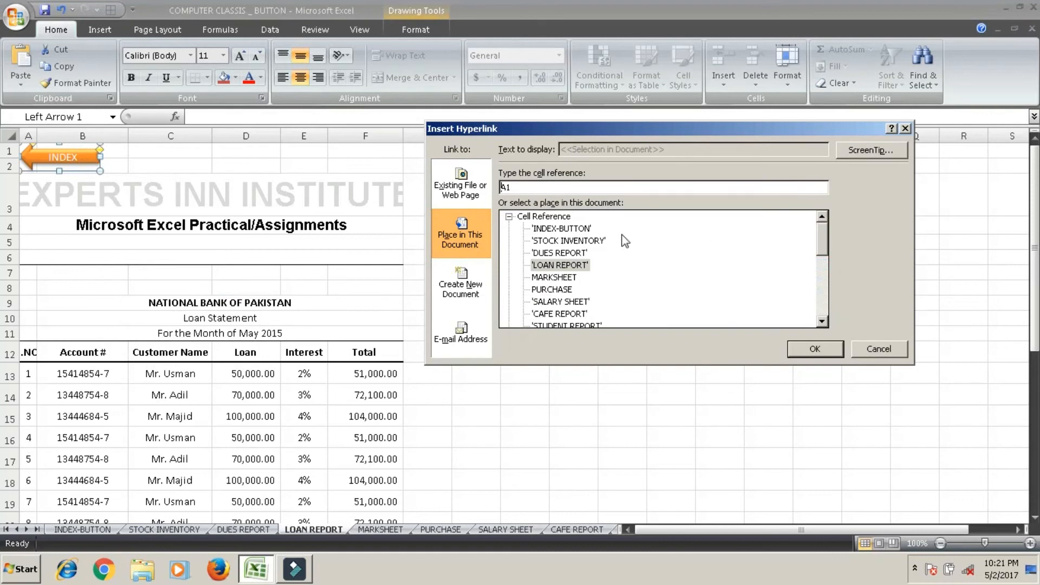
pyautogui.click(590, 228)
pyautogui.click(798, 352)
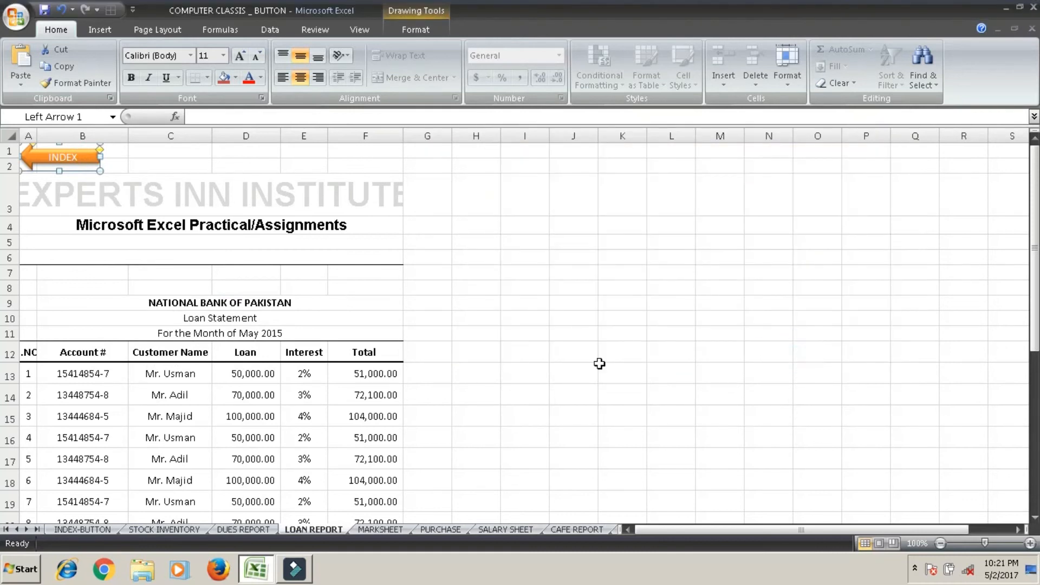
# Hyperlink the INDEX arrow on the DUES REPORT sheet to cell A1 of the INDEX-BUTTON sheet.
pyautogui.click(248, 528)
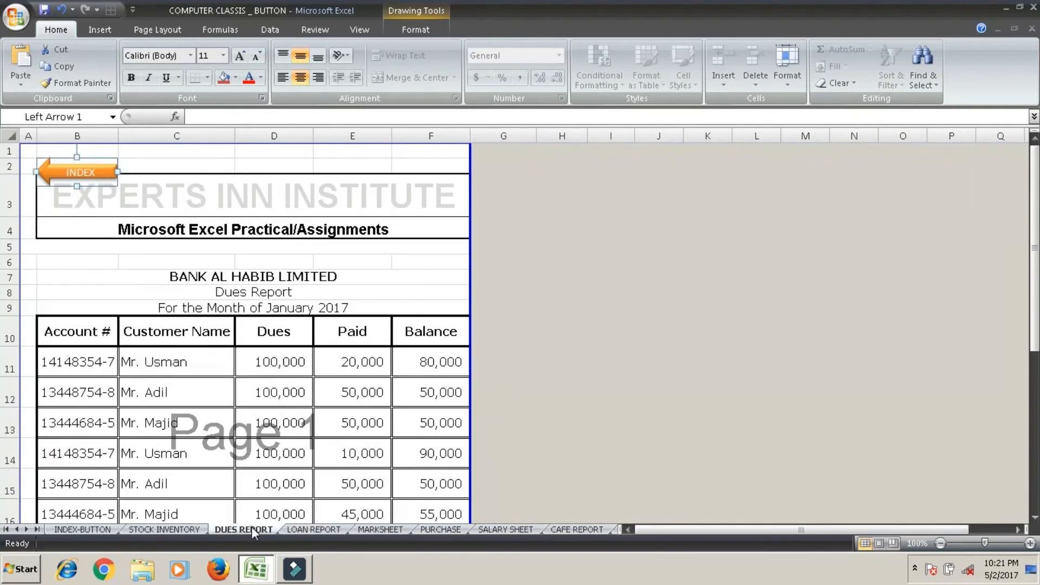
pyautogui.rightClick(95, 174)
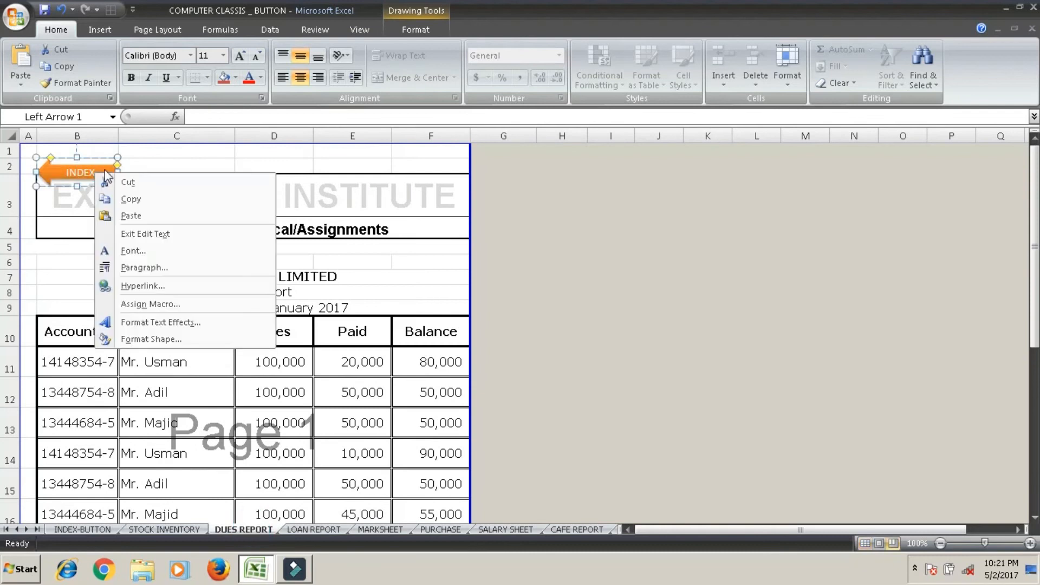
pyautogui.click(87, 161)
pyautogui.rightClick(87, 160)
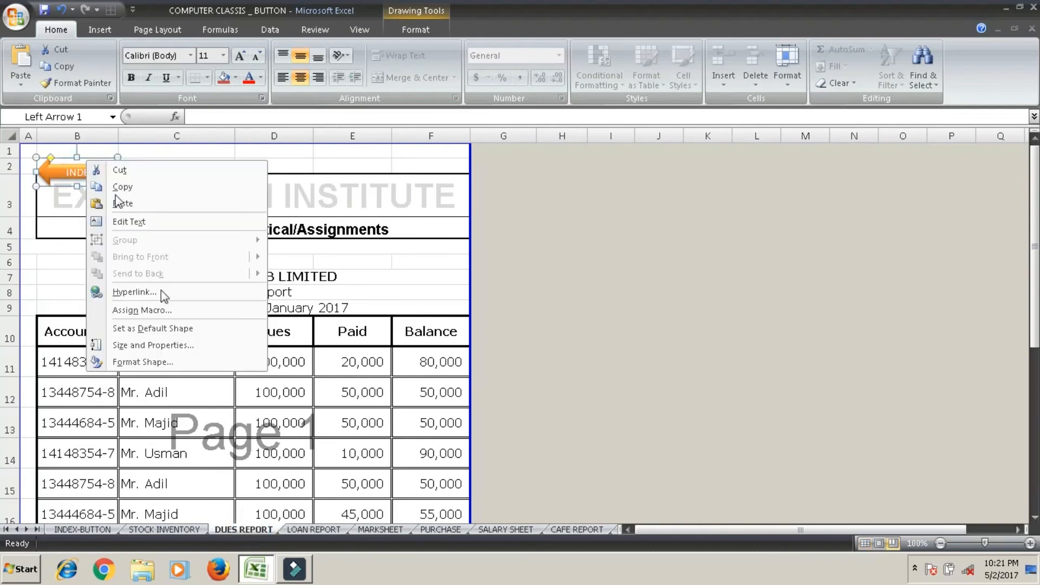
pyautogui.click(163, 292)
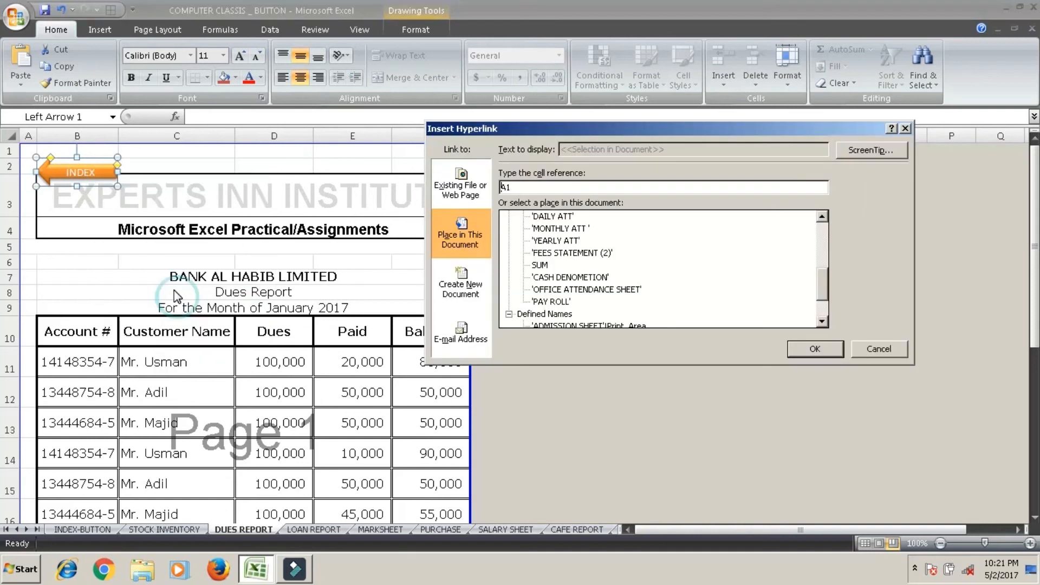
pyautogui.moveTo(822, 290); pyautogui.dragTo(822, 230)
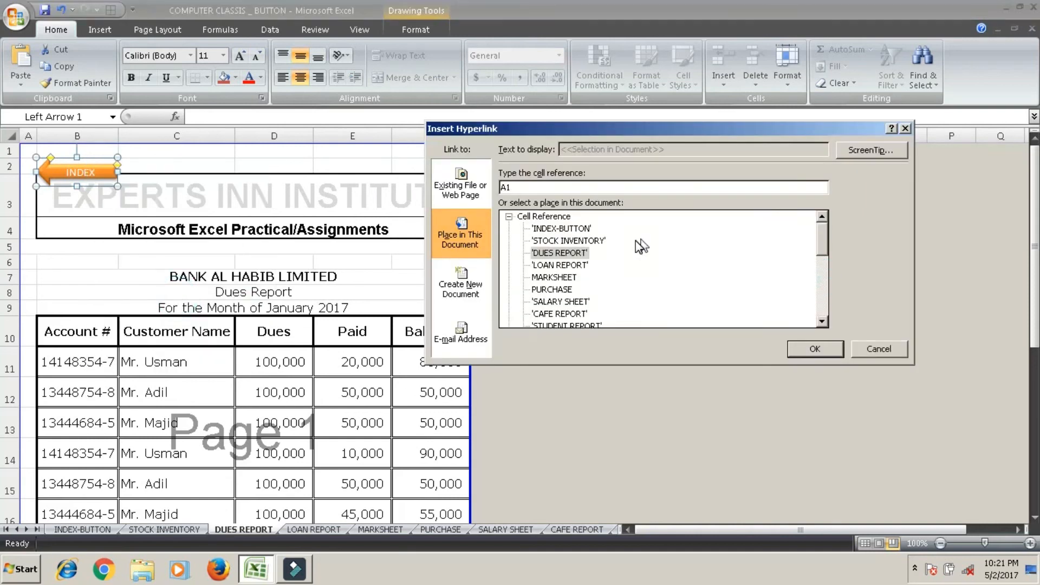
pyautogui.click(545, 230)
pyautogui.click(814, 349)
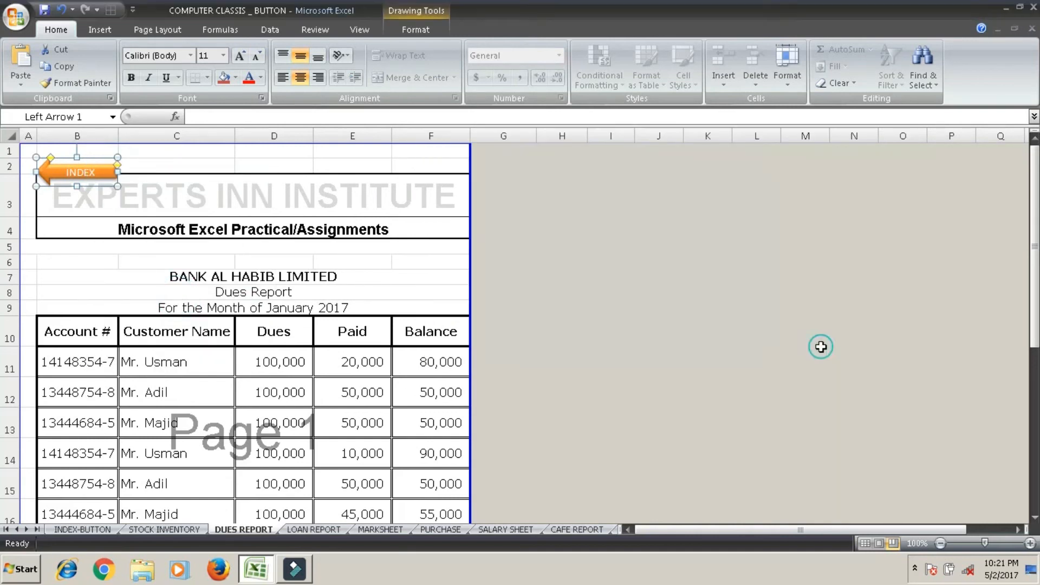
# Hyperlink the INDEX arrow on the STOCK INVENTORY sheet to cell A1 of the INDEX-BUTTON sheet and save the workbook.
pyautogui.click(172, 527)
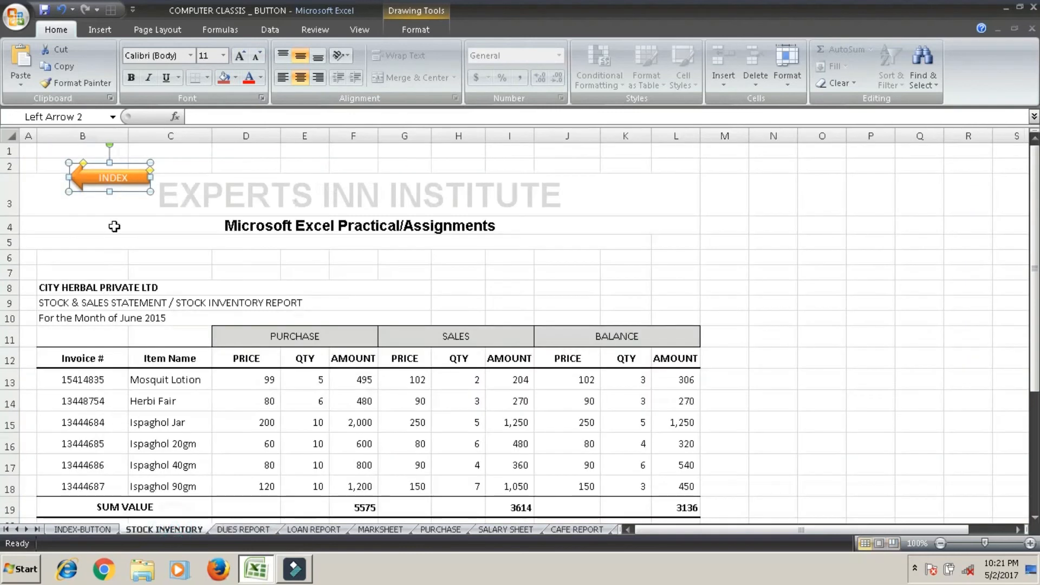
pyautogui.rightClick(132, 168)
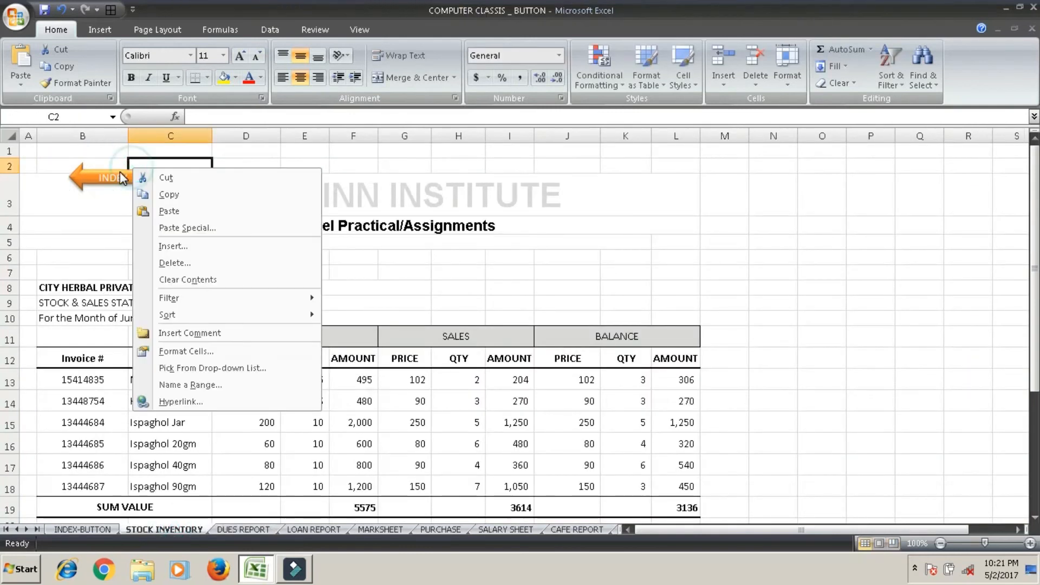
pyautogui.press('Escape')
pyautogui.click(119, 174)
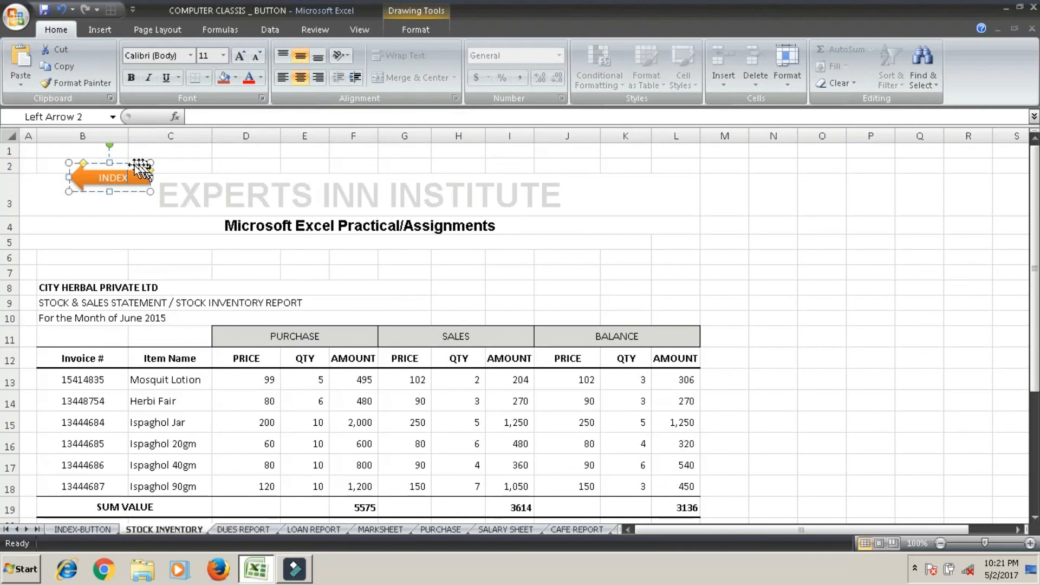
pyautogui.rightClick(133, 167)
pyautogui.click(216, 298)
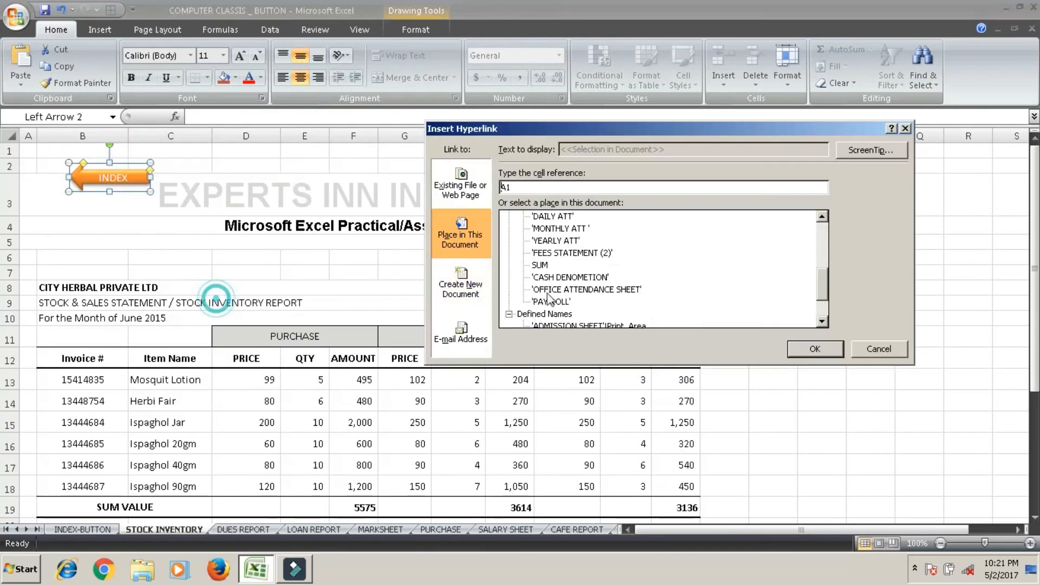
pyautogui.moveTo(821, 285); pyautogui.dragTo(807, 232)
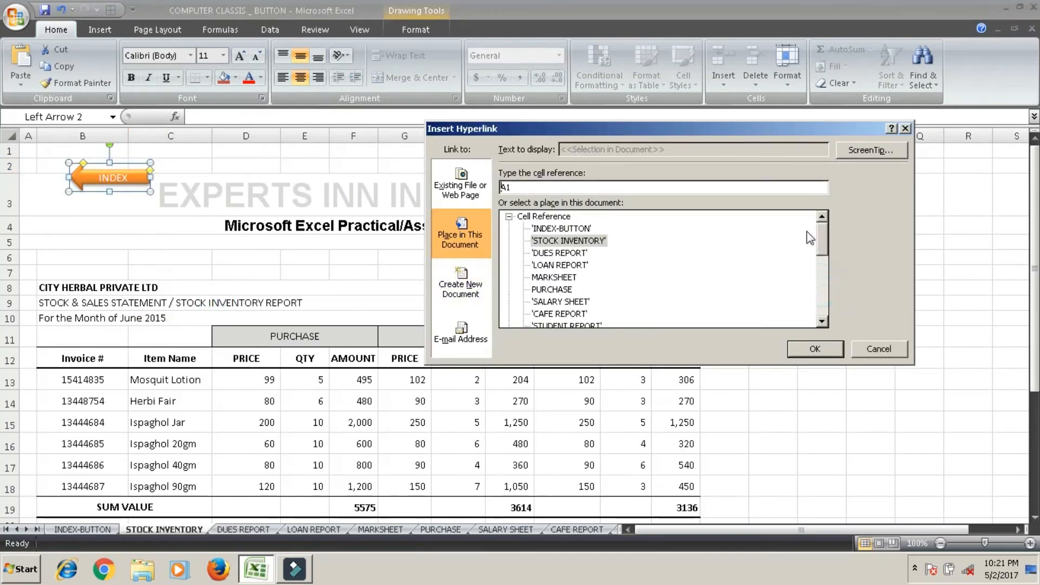
pyautogui.click(561, 228)
pyautogui.click(814, 348)
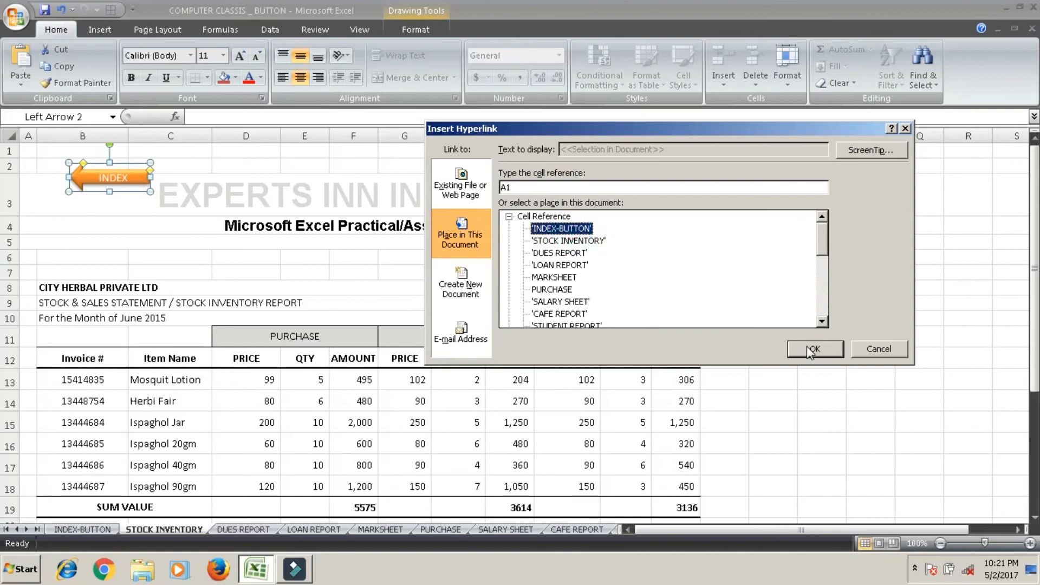
pyautogui.click(837, 329)
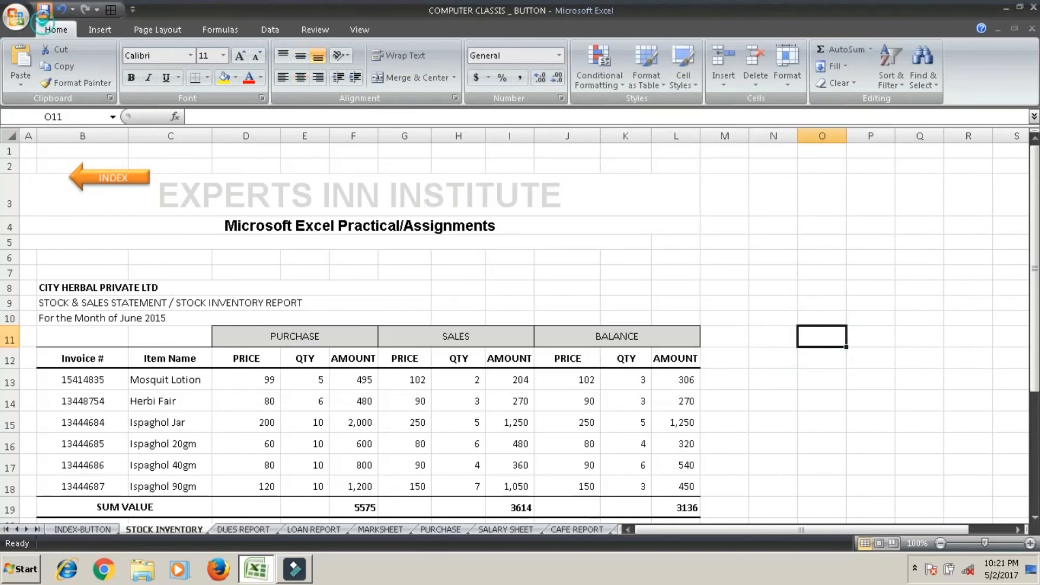
pyautogui.click(44, 9)
# From the INDEX-BUTTON sheet, test the PURCHASE REPORT and STOCK INVENTORY buttons, returning each time through the sheet's INDEX arrow.
pyautogui.click(90, 530)
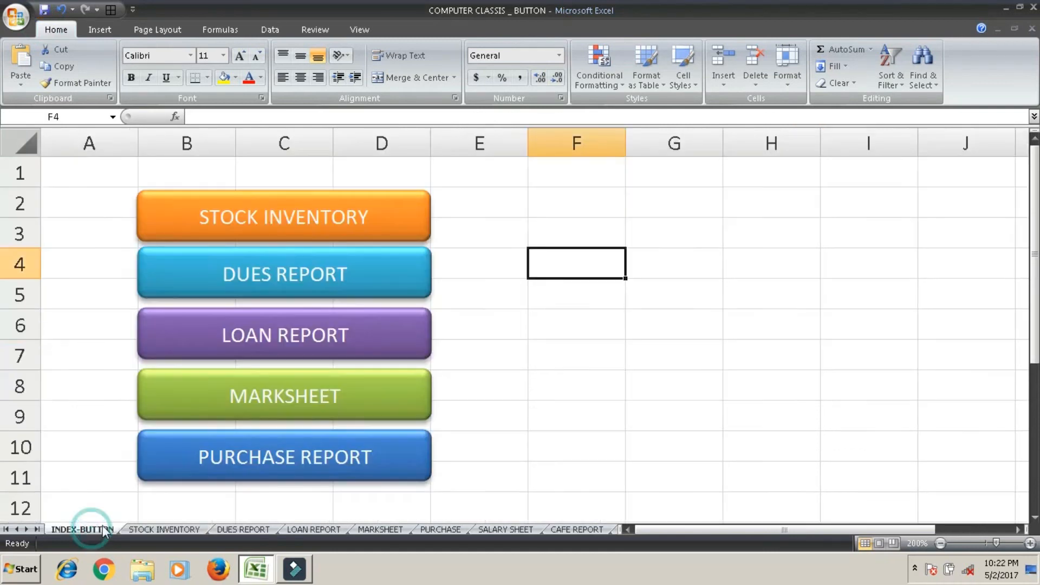
pyautogui.click(661, 353)
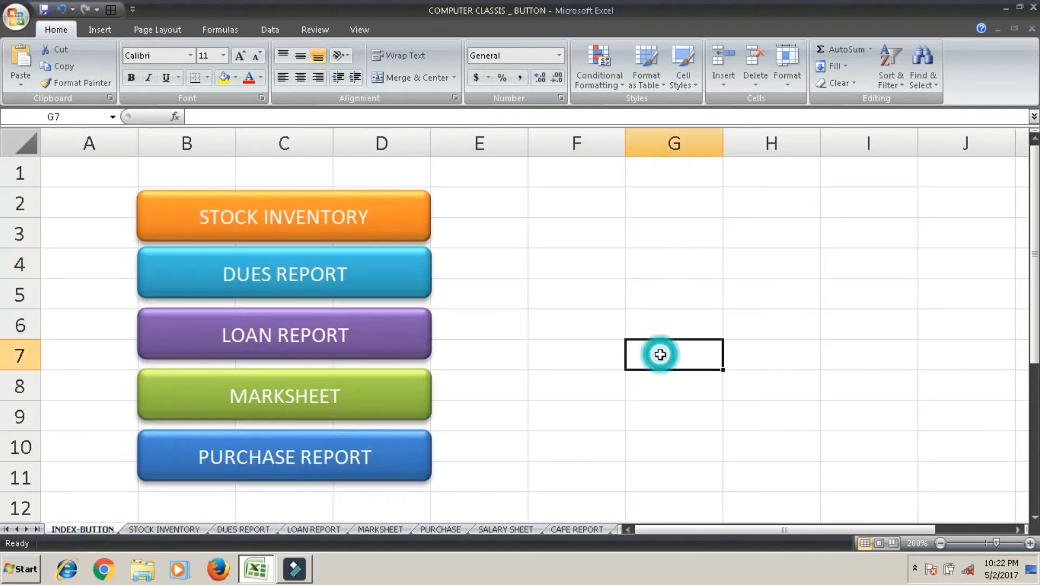
pyautogui.click(330, 459)
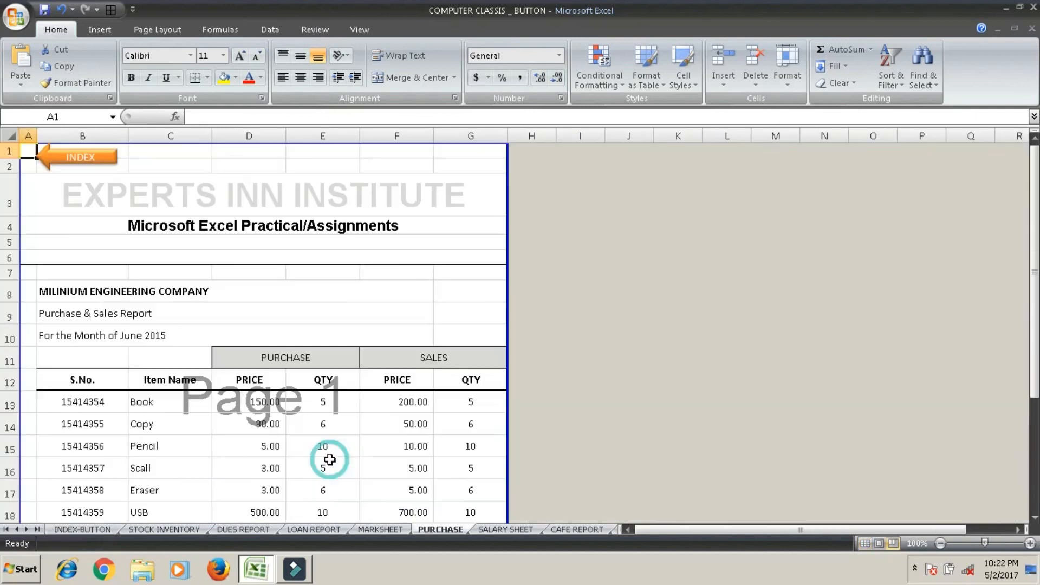
pyautogui.click(84, 153)
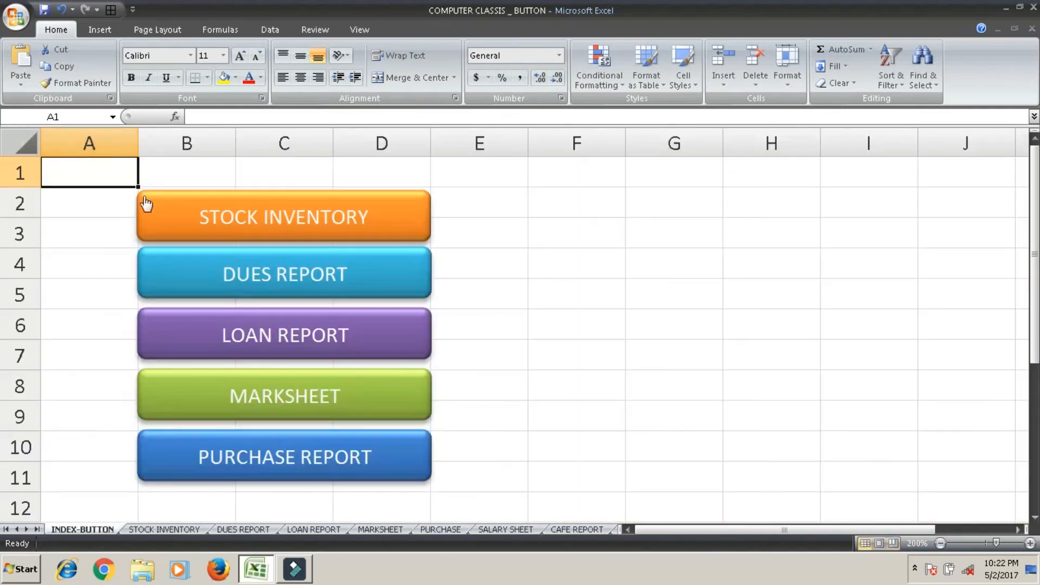
pyautogui.click(209, 214)
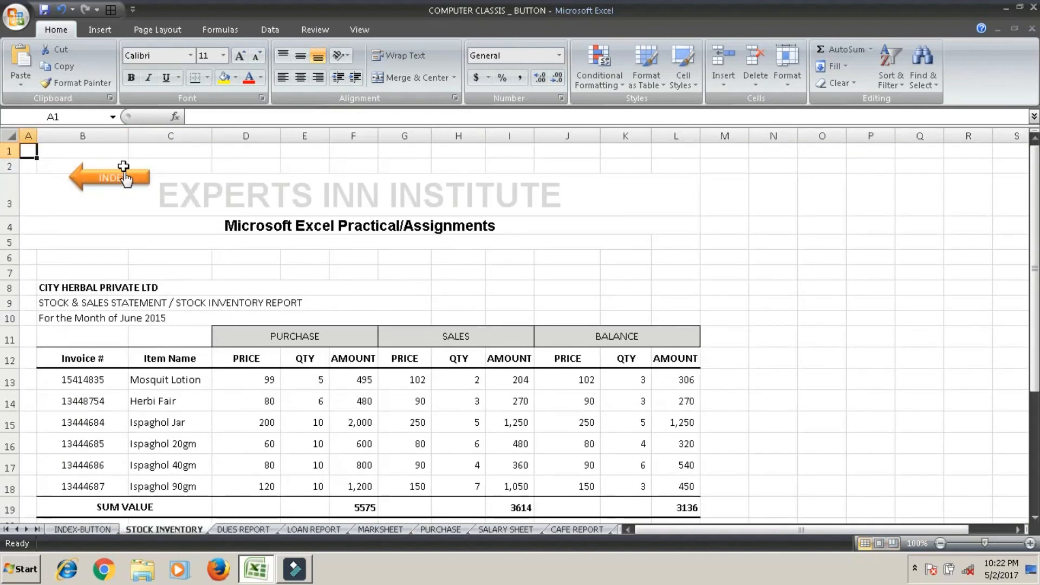
pyautogui.click(124, 173)
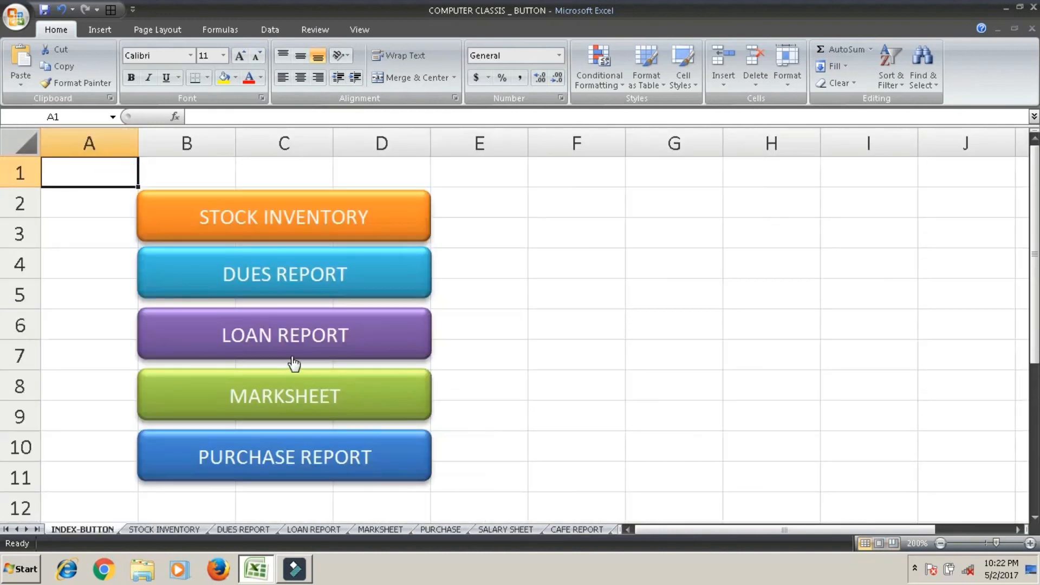
# Test the LOAN REPORT and MARKSHEET buttons, returning to the INDEX-BUTTON sheet each time through the INDEX arrow.
pyautogui.click(298, 336)
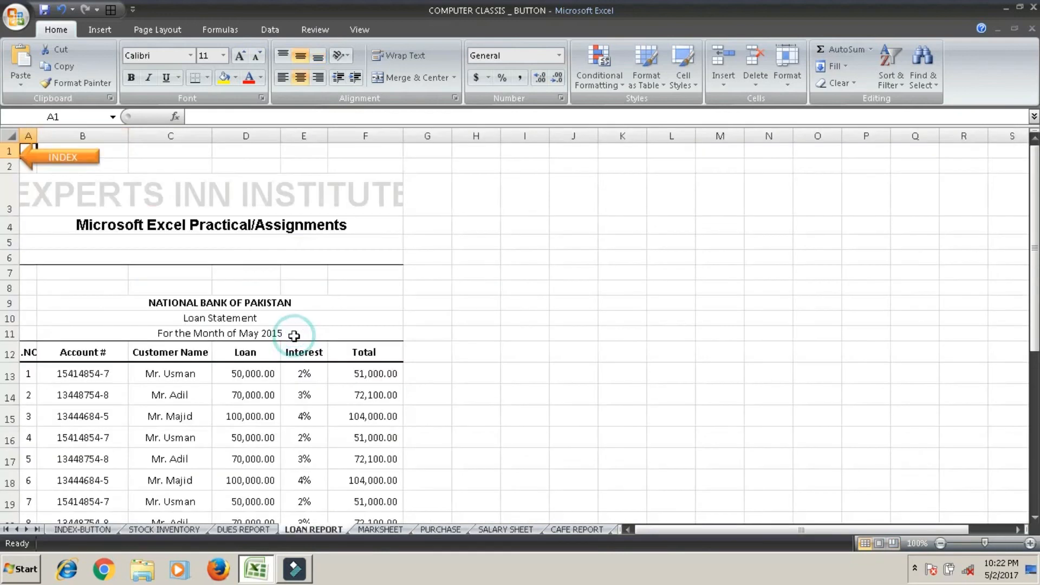
pyautogui.click(89, 171)
pyautogui.click(251, 406)
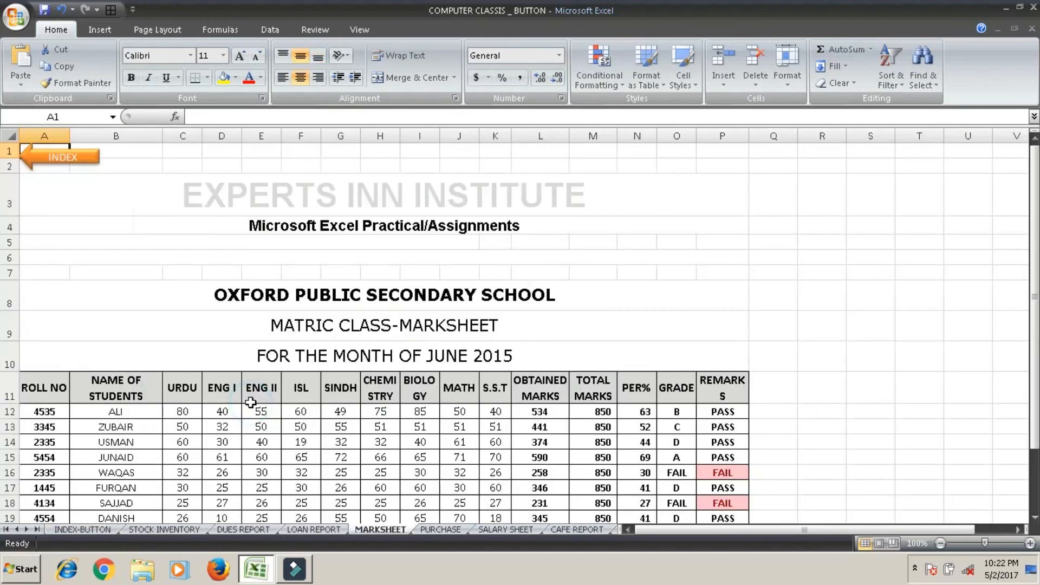
pyautogui.click(72, 159)
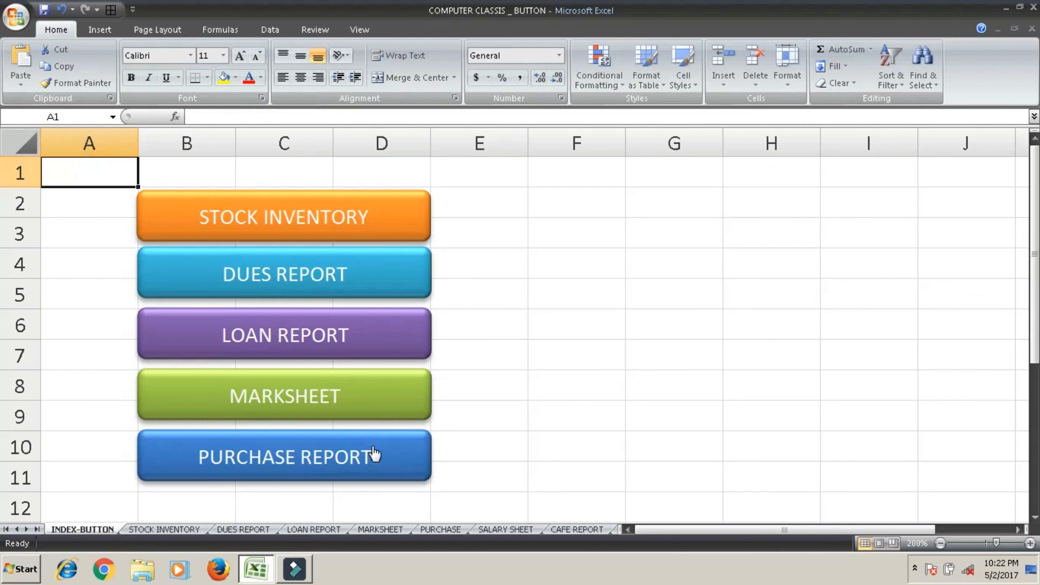
pyautogui.moveTo(1034, 295)
pyautogui.mouseDown()
pyautogui.moveTo(1029, 330)
pyautogui.moveTo(1022, 301)
pyautogui.moveTo(1020, 373)
pyautogui.moveTo(1020, 292)
pyautogui.mouseUp()
pyautogui.moveTo(1035, 239); pyautogui.dragTo(1035, 215)
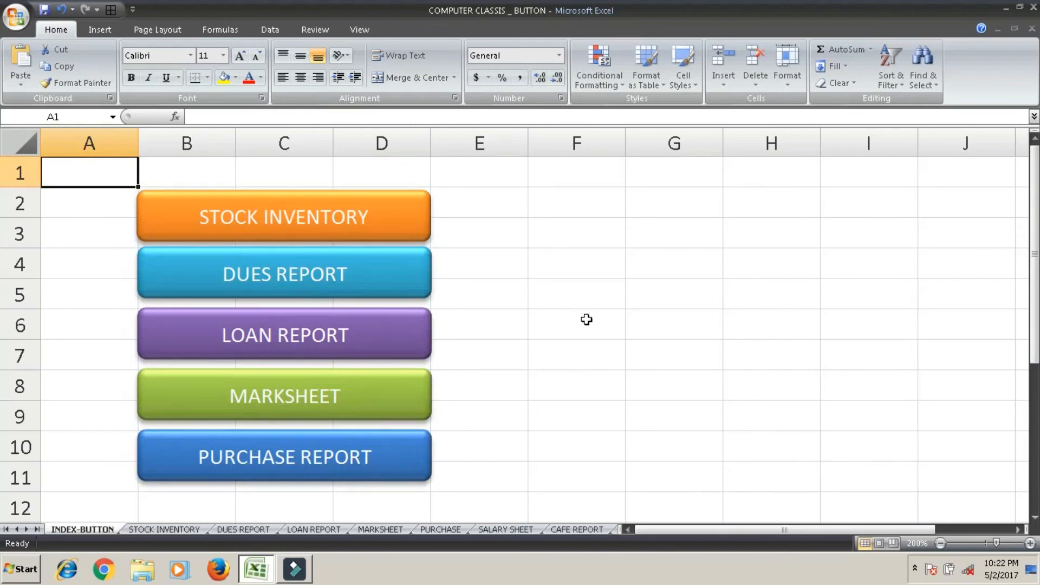